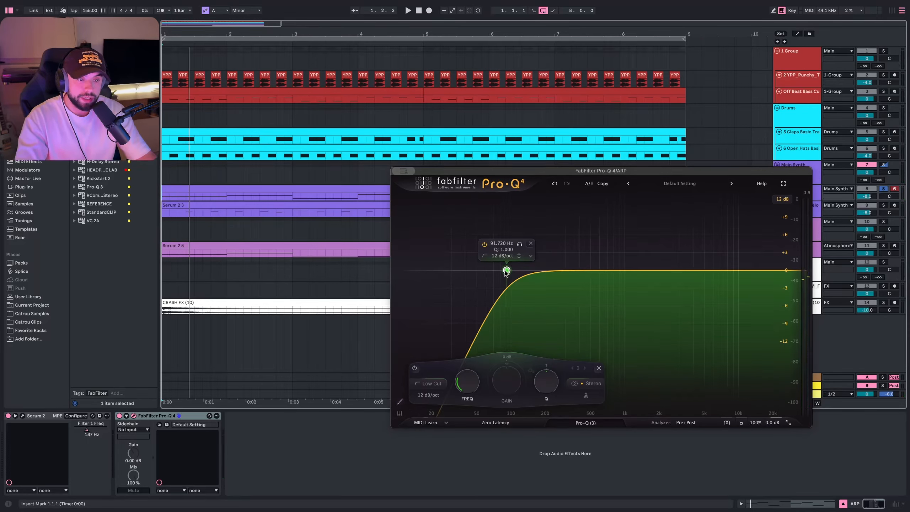
# - Nudge the ARP EQ's low-cut cutoff slightly higher
pyautogui.moveTo(506, 271); pyautogui.dragTo(514, 269)
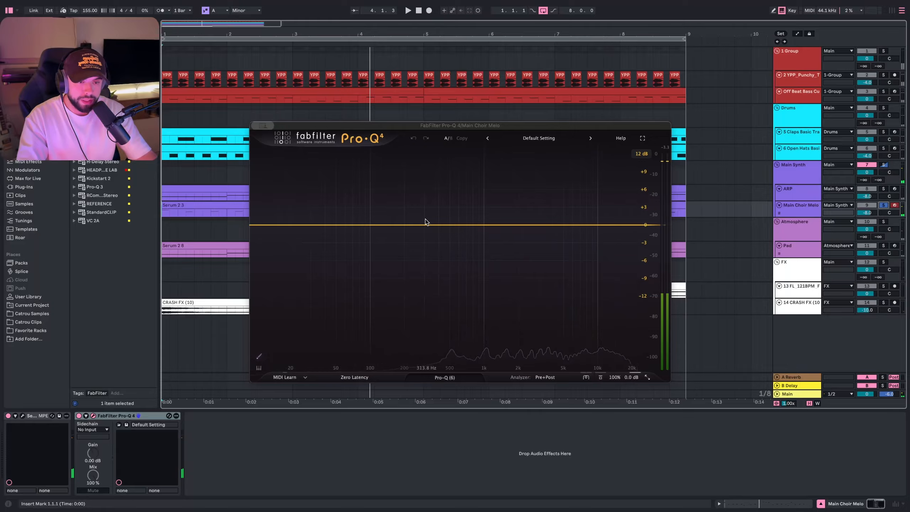
# - Add a band to the Main Choir Melo EQ and switch its shape to a low cut
pyautogui.doubleClick(414, 229)
pyautogui.click(393, 255)
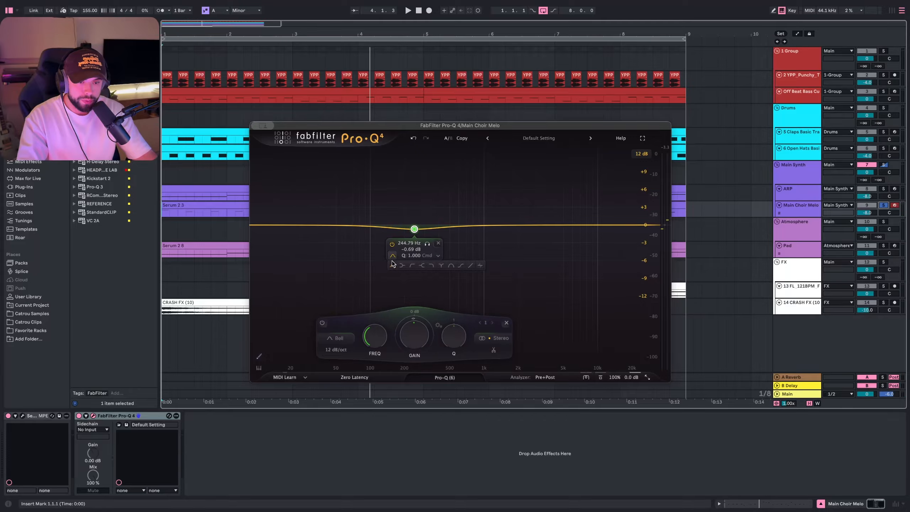
pyautogui.click(411, 265)
# - Set the Main Choir Melo low cut to 48 dB/oct and raise its cutoff above about 335 Hz during playback
pyautogui.press('space')
pyautogui.moveTo(414, 225); pyautogui.dragTo(434, 223)
pyautogui.press('space')
pyautogui.scroll(5, 427, 208)
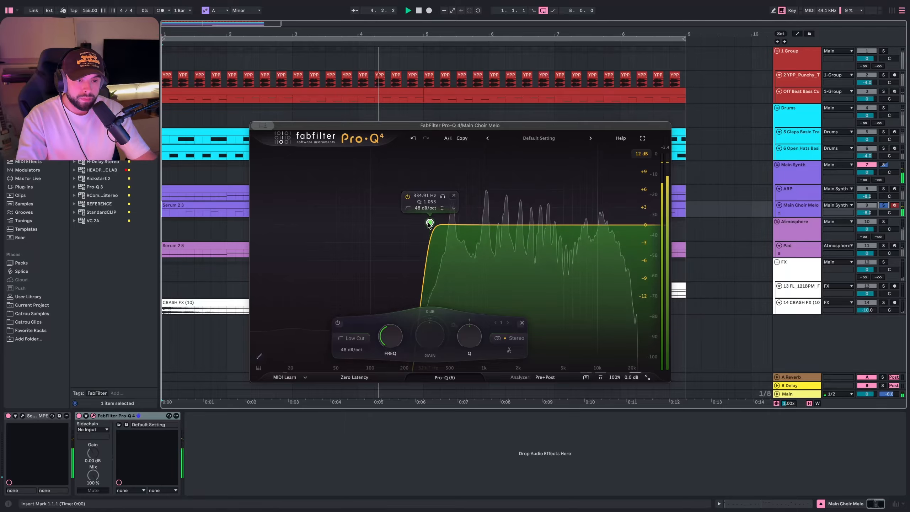
pyautogui.moveTo(429, 223); pyautogui.dragTo(442, 224)
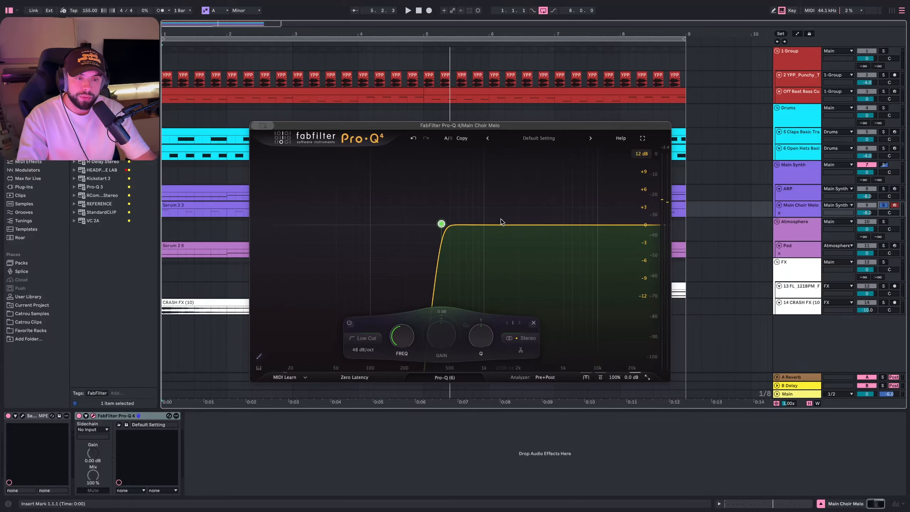
pyautogui.moveTo(442, 224); pyautogui.dragTo(444, 223)
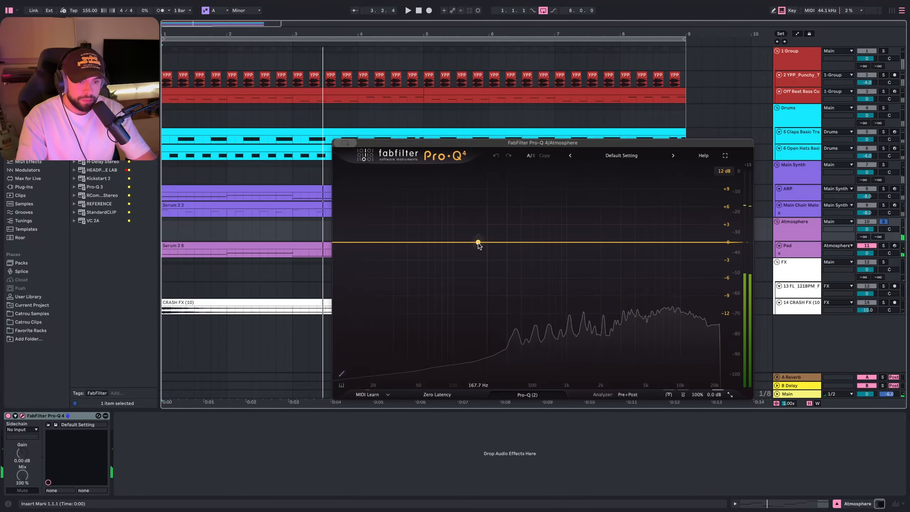
# - On the Atmosphere EQ, raise the low-cut cutoff to about 260 Hz and add a bell cut of about -2.4 dB near 765 Hz
pyautogui.click(479, 243)
pyautogui.click(399, 356)
pyautogui.moveTo(478, 242); pyautogui.dragTo(500, 238)
pyautogui.moveTo(554, 242); pyautogui.dragTo(554, 257)
pyautogui.press('space')
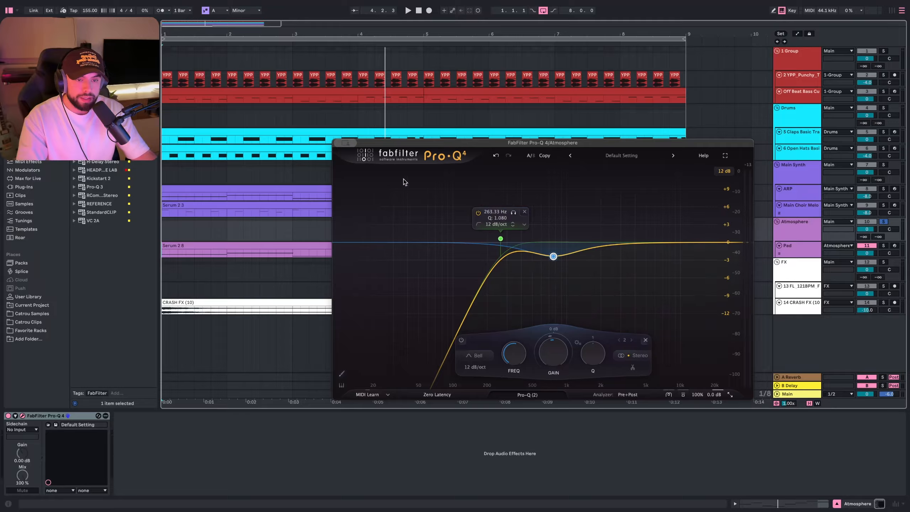
# - Deepen the Atmosphere bell cut to about -3.3 dB near 780 Hz
pyautogui.click(558, 245)
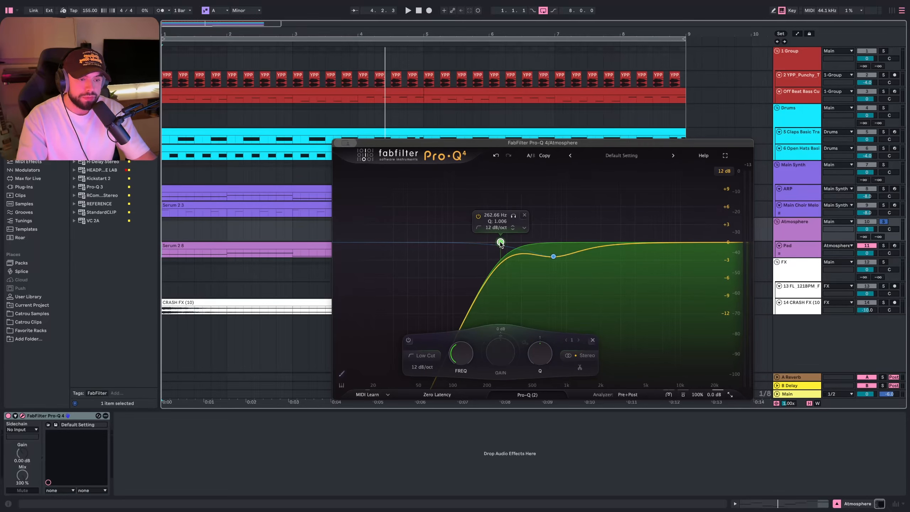
pyautogui.moveTo(554, 257); pyautogui.dragTo(554, 262)
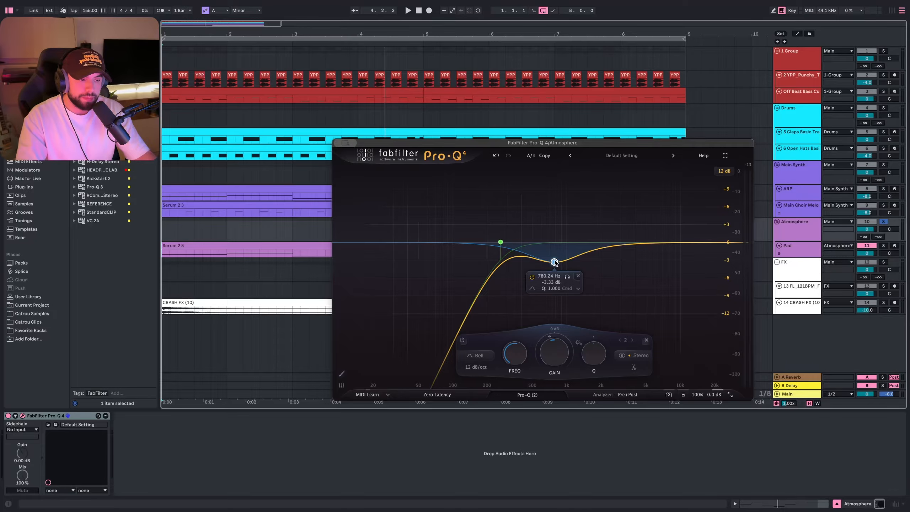
# - Start playback and solo the Main Choir Melo track
pyautogui.press('space')
pyautogui.click(883, 205)
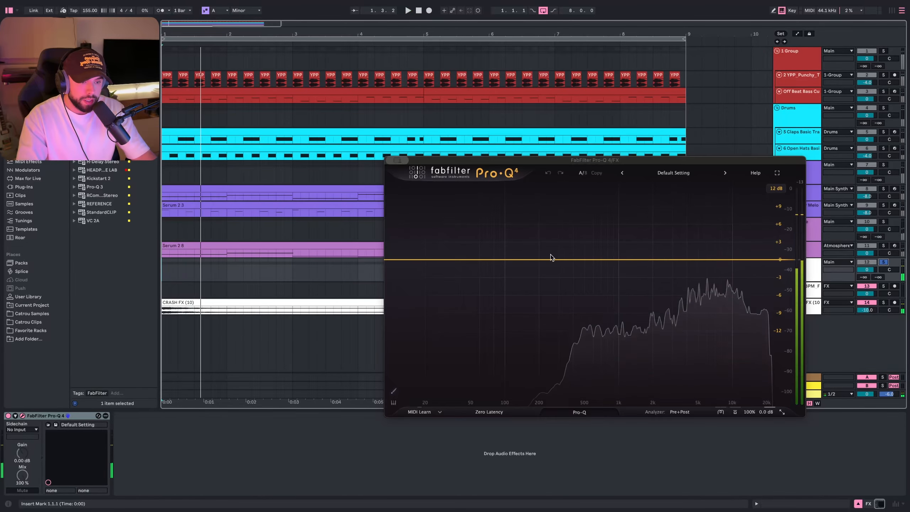
# - Add an 18 dB/oct low-cut band near 260 Hz to the FX bus EQ
pyautogui.click(551, 260)
pyautogui.click(552, 260)
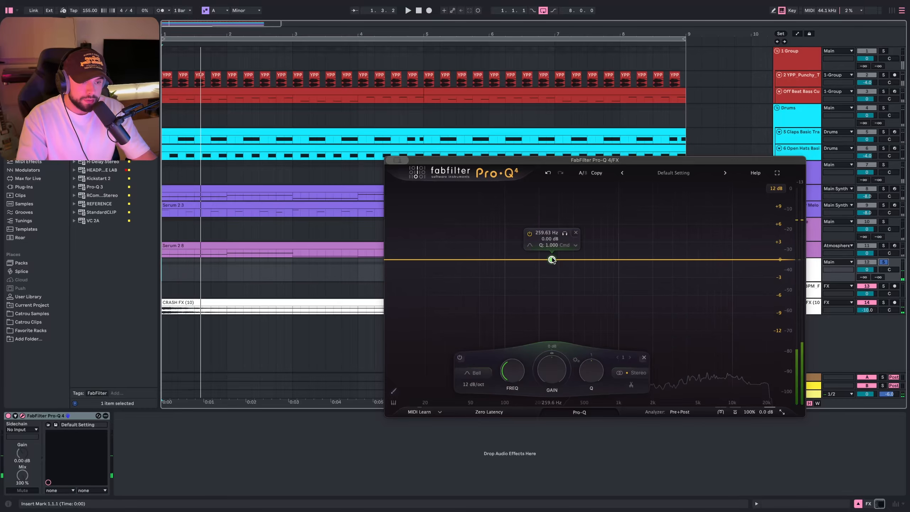
pyautogui.click(530, 245)
pyautogui.click(551, 254)
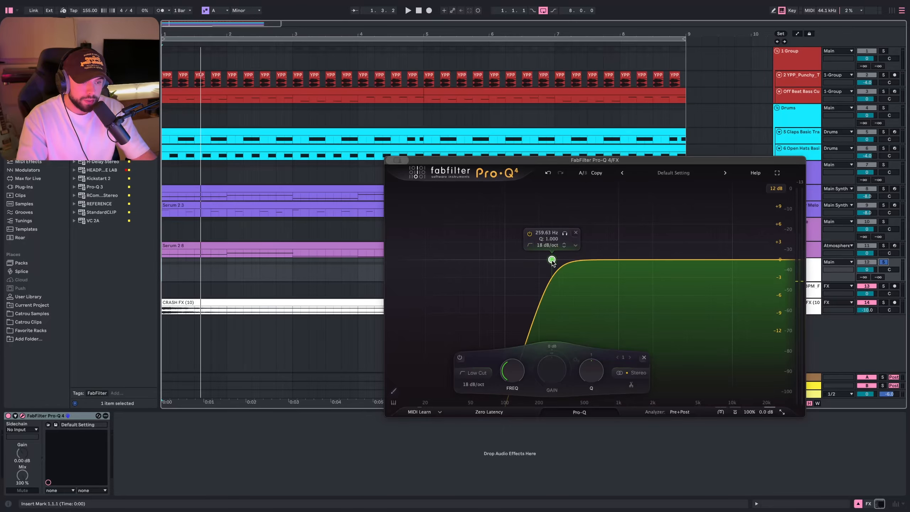
# - Raise the FX low-cut cutoff to about 430 Hz while playing, then close the plugin window
pyautogui.press('space')
pyautogui.moveTo(552, 261); pyautogui.dragTo(576, 262)
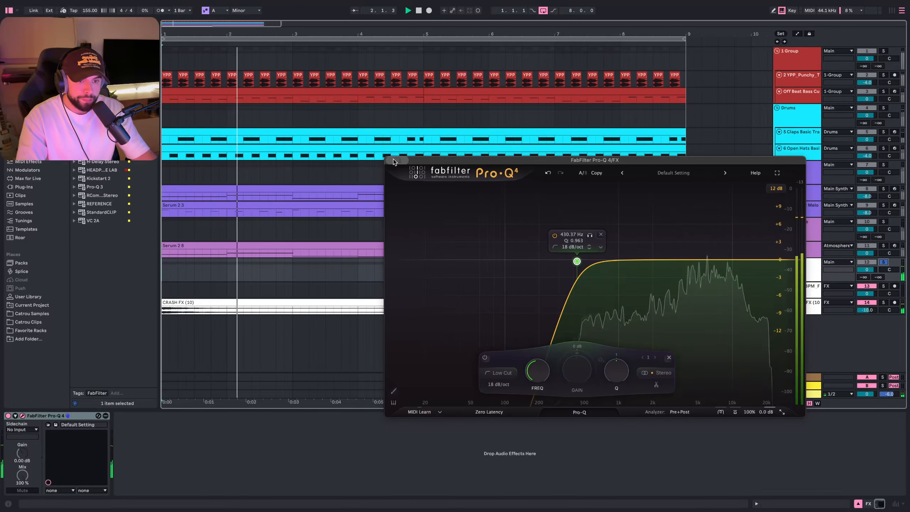
pyautogui.press('space')
pyautogui.press('super+w')
# - Play back the arrangement from the NoiseUp clip to audition the mix
pyautogui.click(431, 287)
pyautogui.press('space')
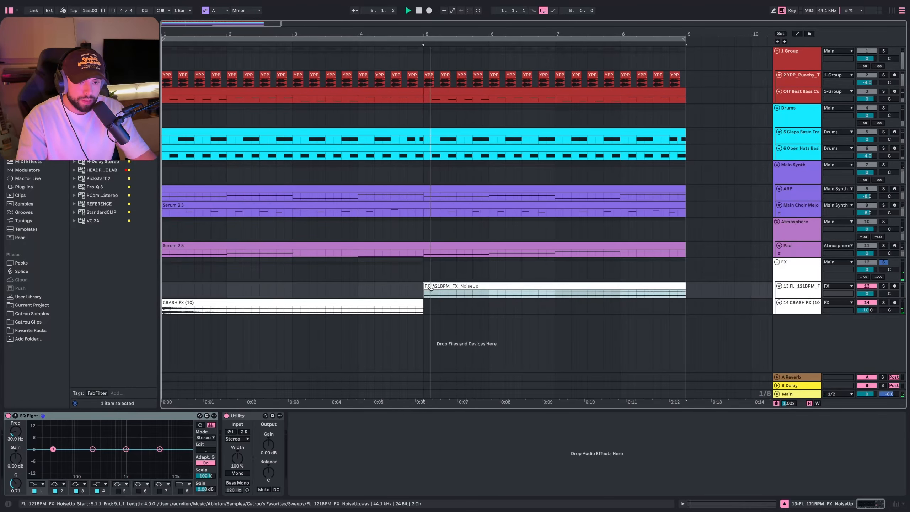
pyautogui.click(628, 294)
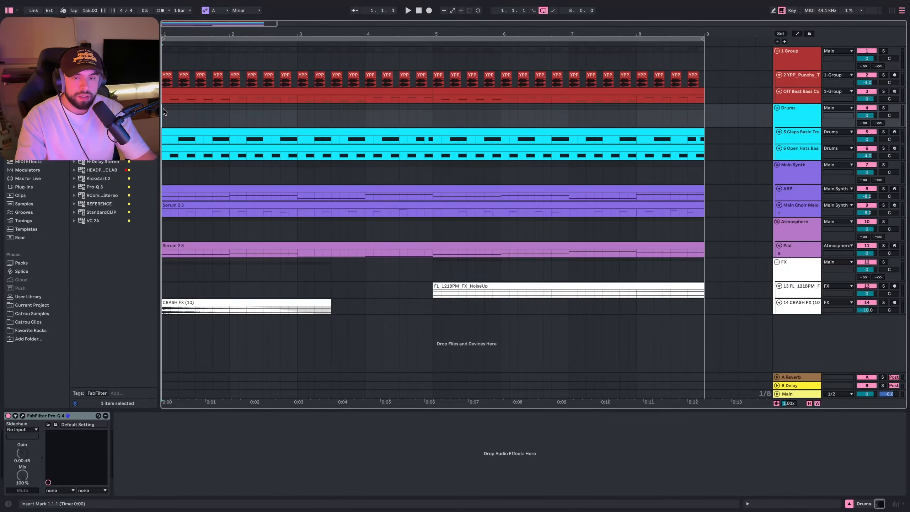
pyautogui.press('space')
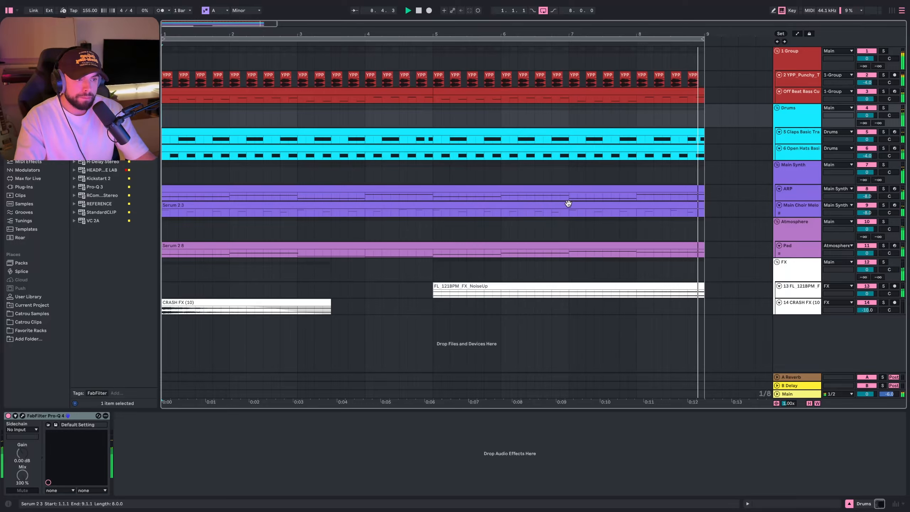
pyautogui.press('space')
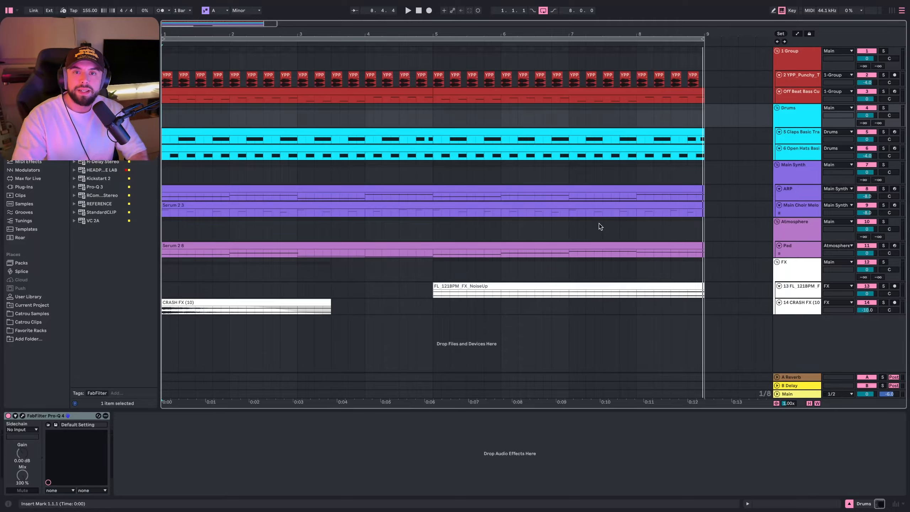
# - Solo the Off Beat Bass Custom track and unsolo Main Choir Melo while auditioning playback
pyautogui.click(431, 191)
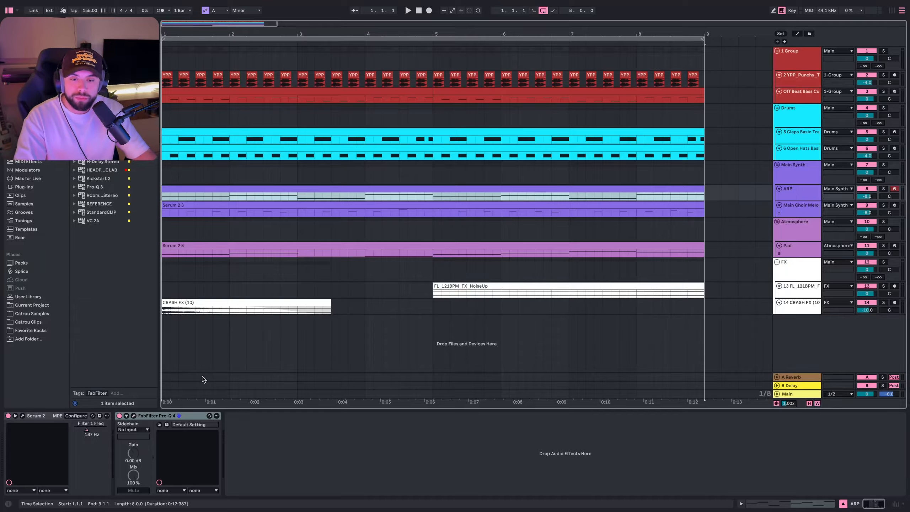
pyautogui.click(433, 210)
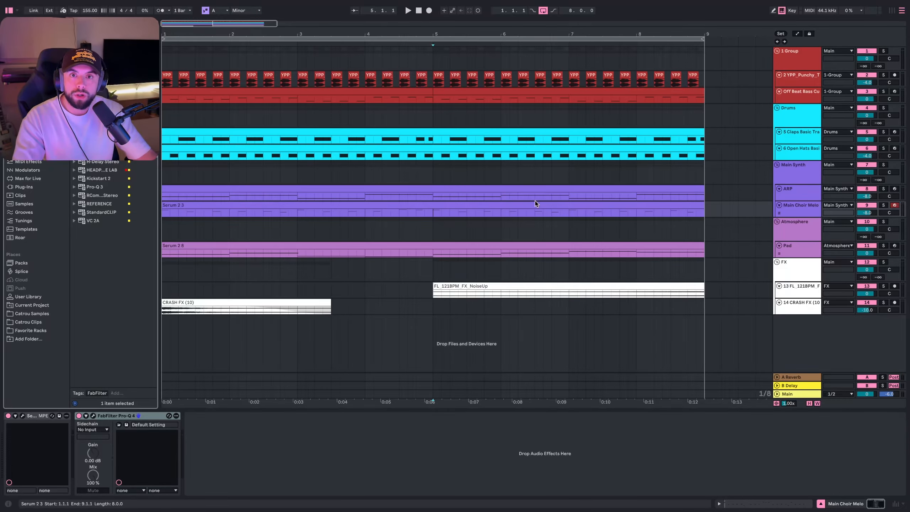
pyautogui.click(799, 209)
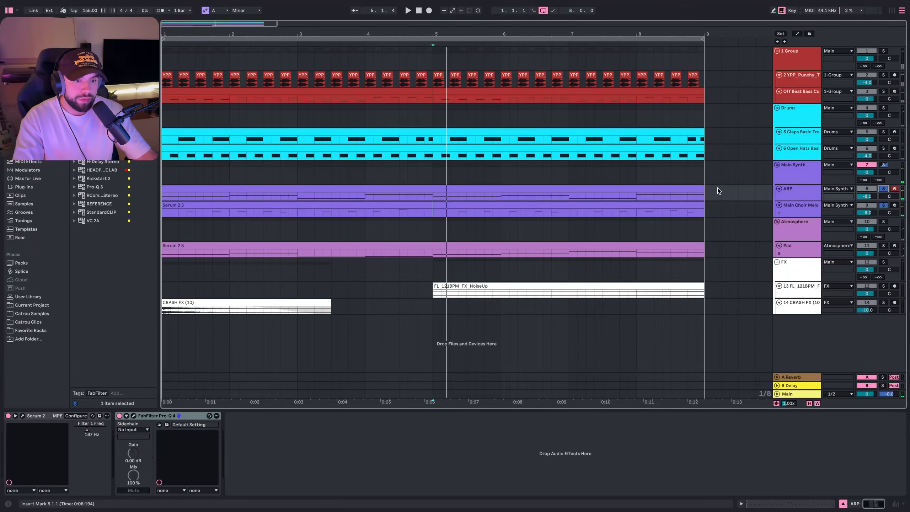
pyautogui.press('space')
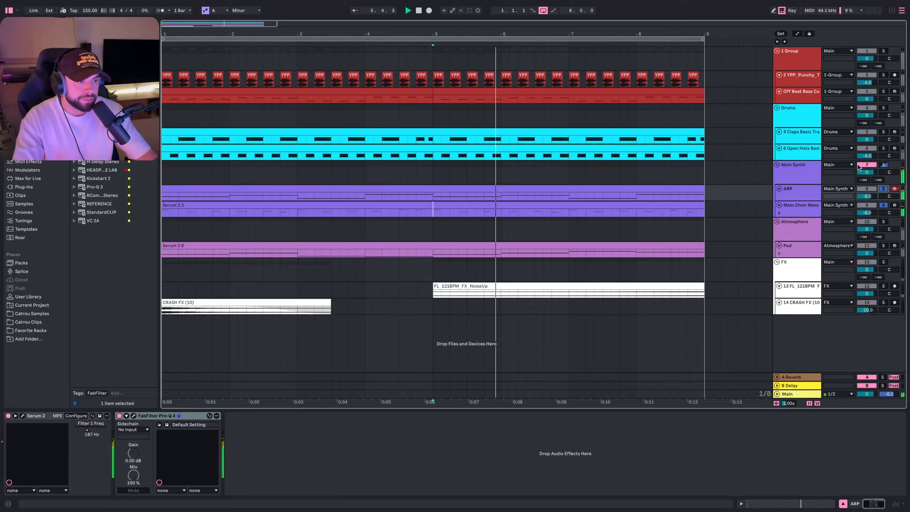
pyautogui.keyDown('super'); pyautogui.click(886, 93); pyautogui.keyUp('super')
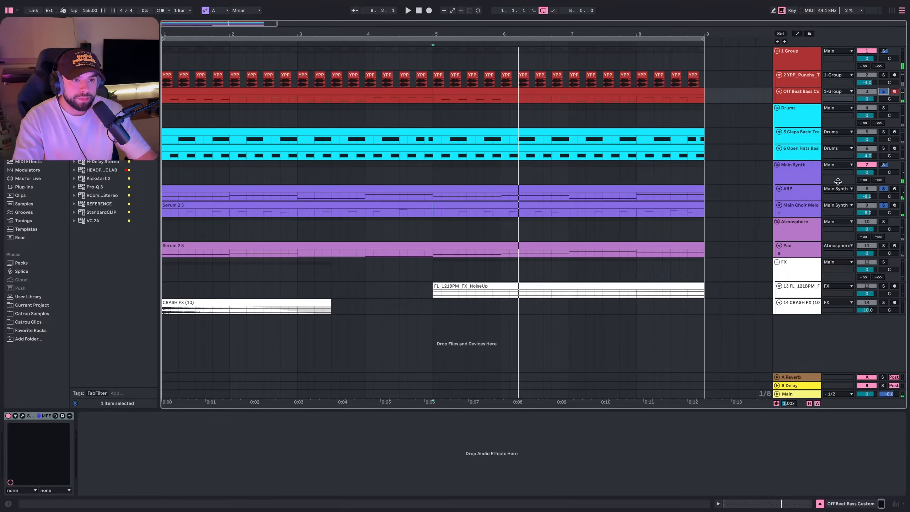
pyautogui.keyDown('super'); pyautogui.click(883, 205); pyautogui.keyUp('super')
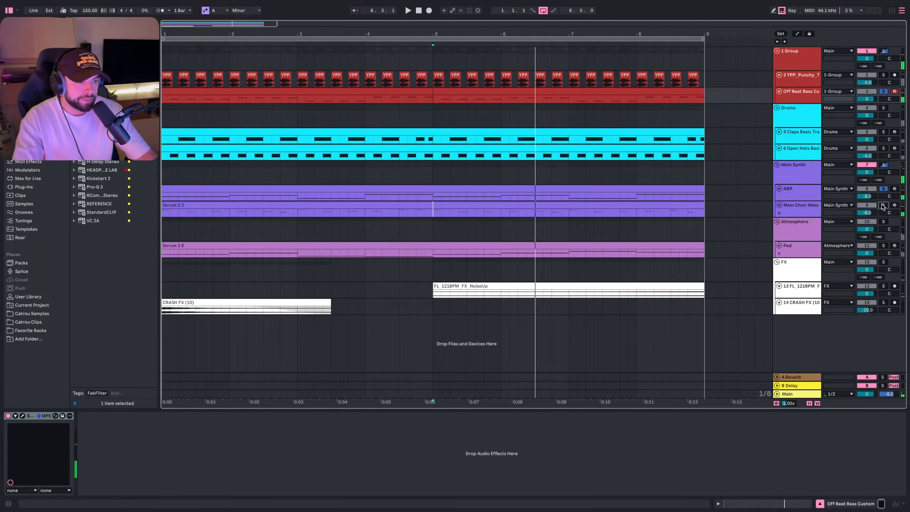
pyautogui.press('space')
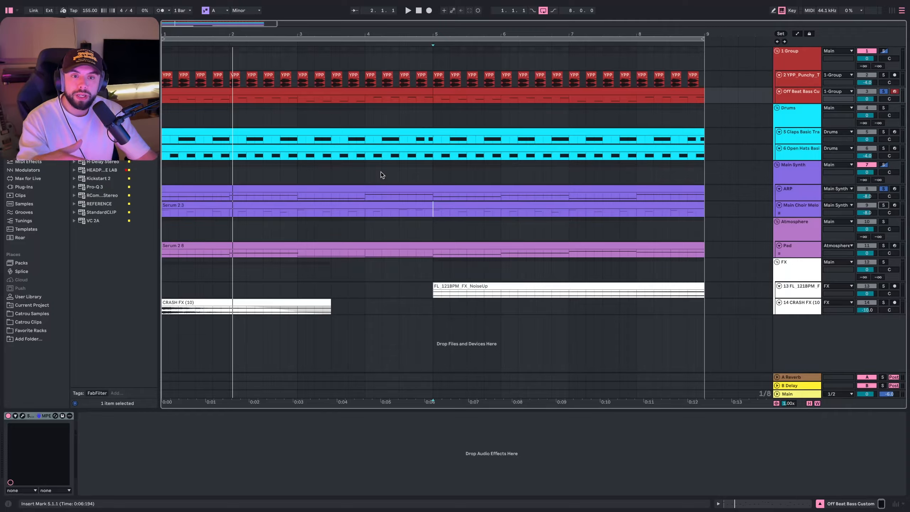
# - Add a second Pro-Q 4 instance to the ARP track's device chain and reposition its window
pyautogui.click(797, 189)
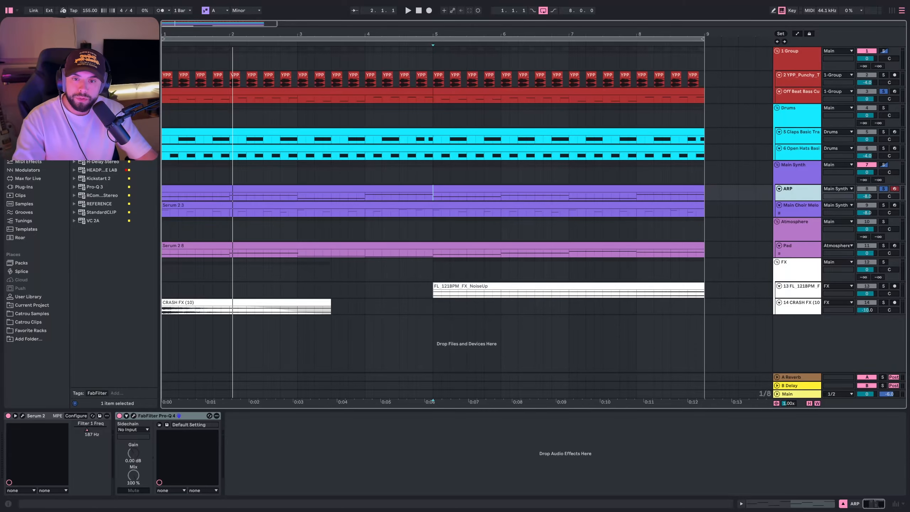
pyautogui.moveTo(99, 145); pyautogui.dragTo(327, 442)
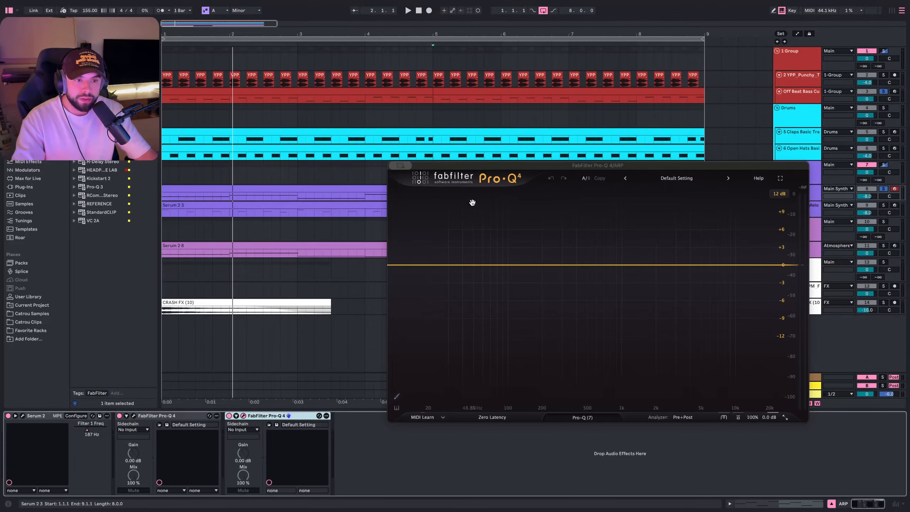
pyautogui.moveTo(481, 170); pyautogui.dragTo(352, 120)
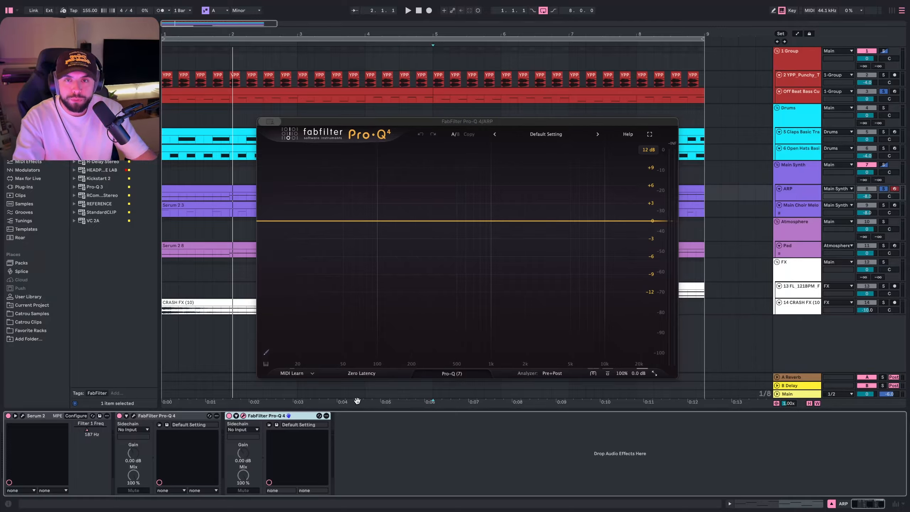
# - Route Off Beat Bass Custom into the new Pro-Q's sidechain and show the sidechain in the analyzer
pyautogui.click(241, 431)
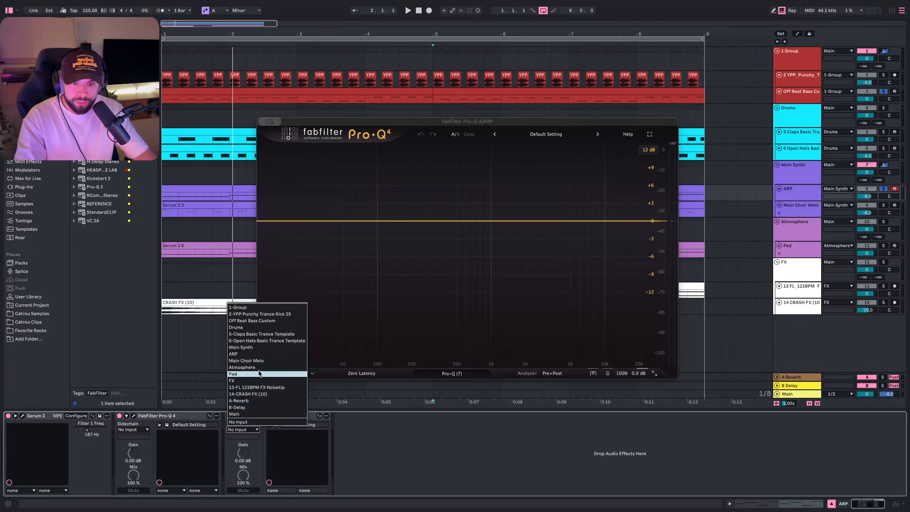
pyautogui.click(262, 322)
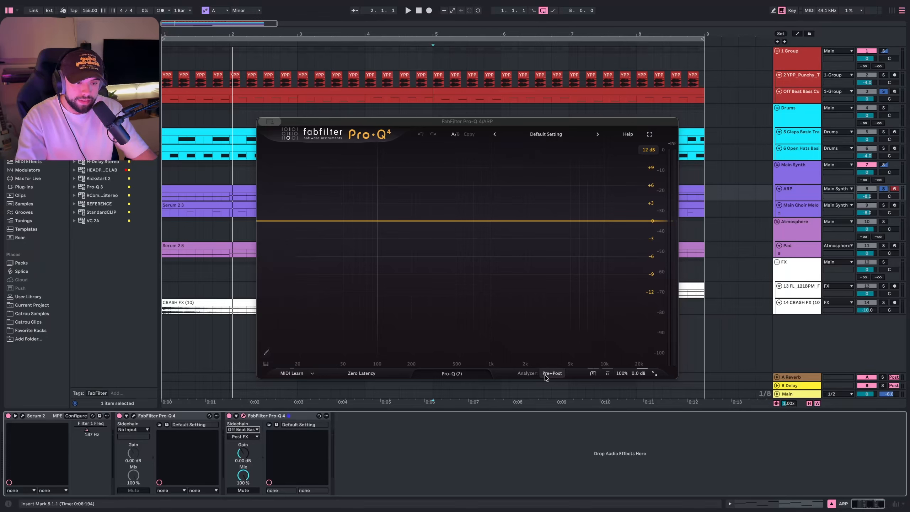
pyautogui.moveTo(546, 375)
pyautogui.click(573, 305)
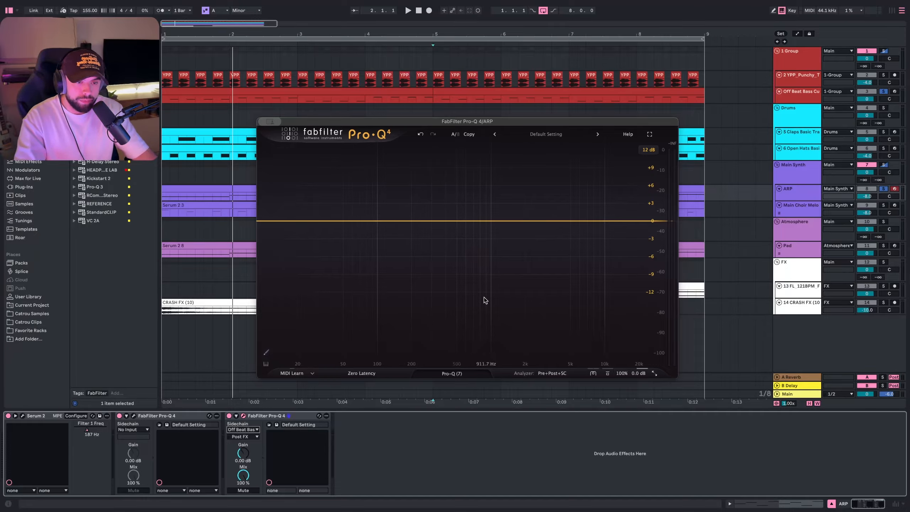
# - During playback, add bell bands near 123 Hz and about 70 Hz on the ARP's new EQ
pyautogui.press('space')
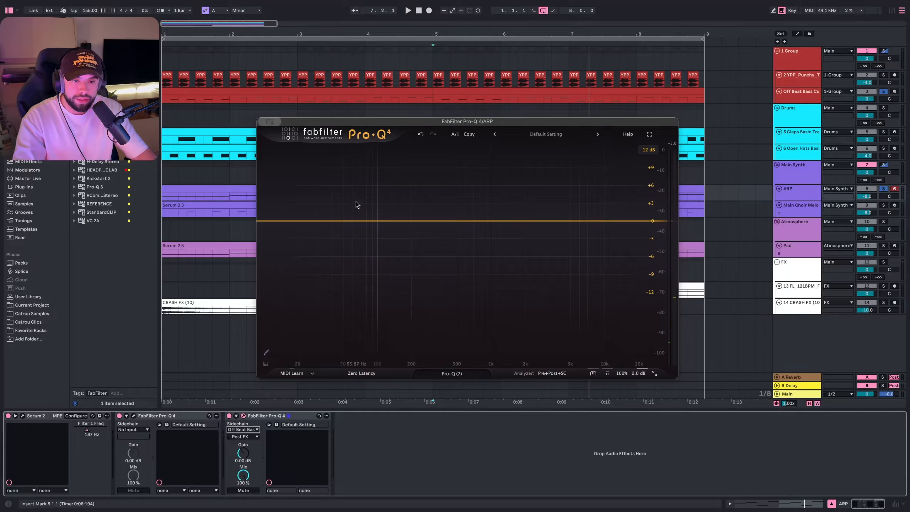
pyautogui.press('space')
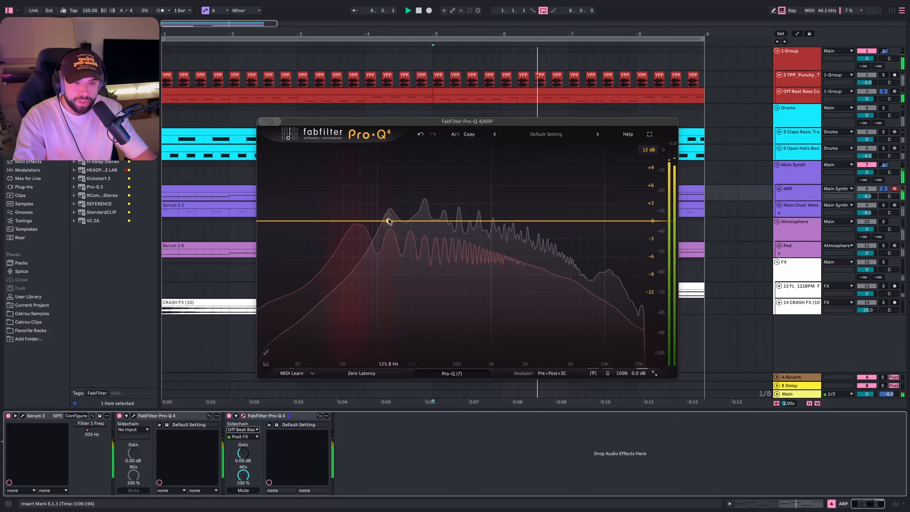
pyautogui.doubleClick(388, 221)
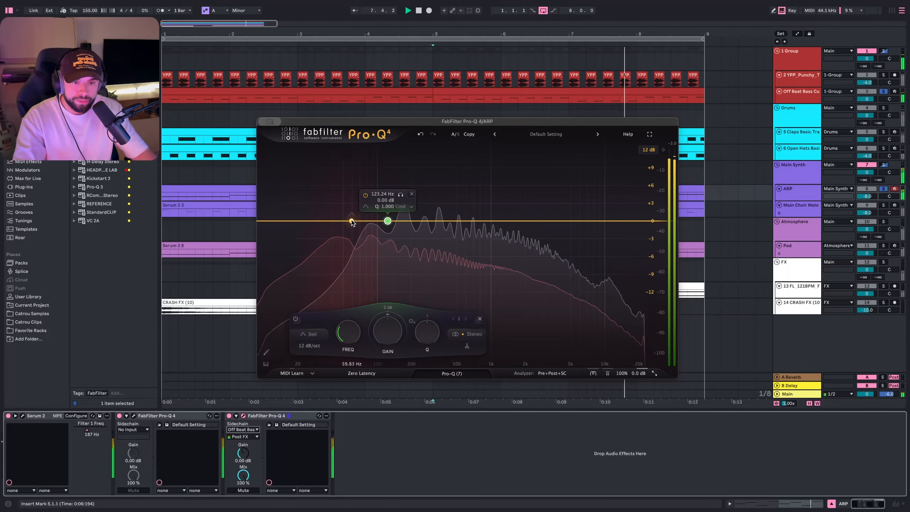
pyautogui.click(360, 221)
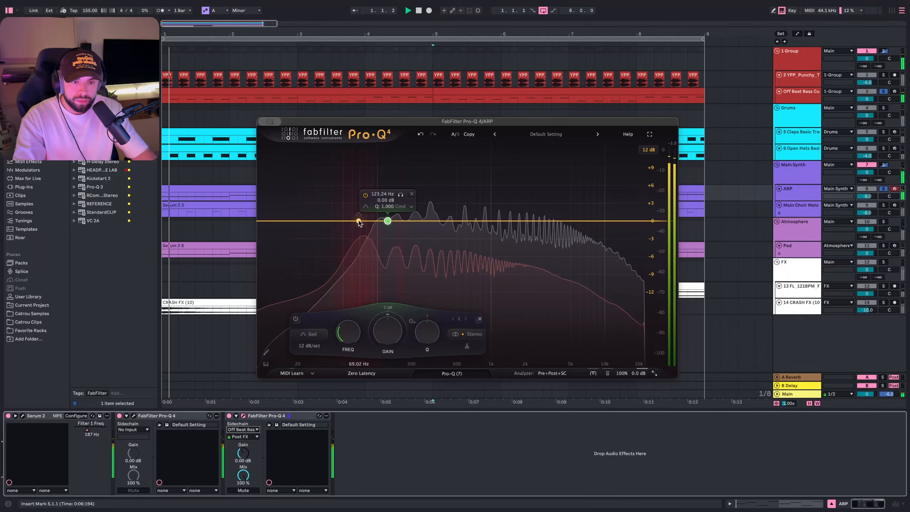
pyautogui.press('space')
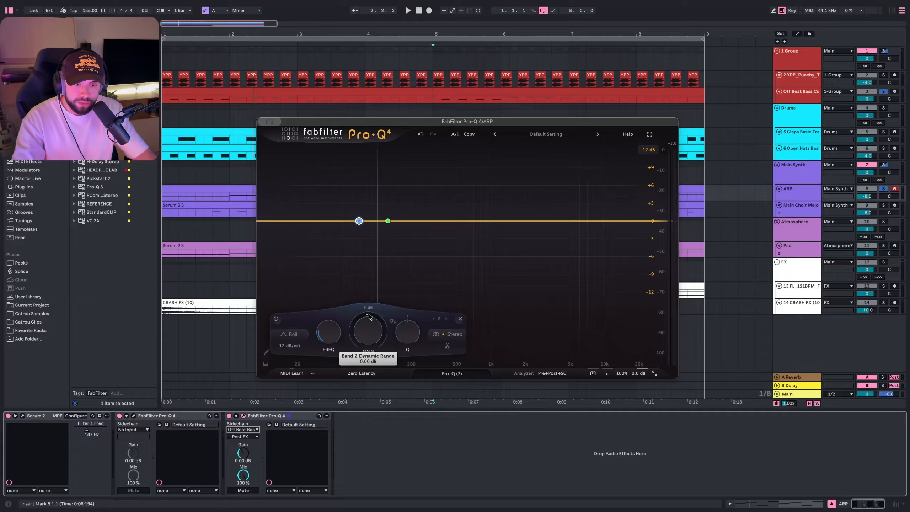
# - Set the 70 Hz band's dynamic range to about -4.1 dB
pyautogui.moveTo(369, 317)
pyautogui.moveTo(362, 322); pyautogui.dragTo(348, 374)
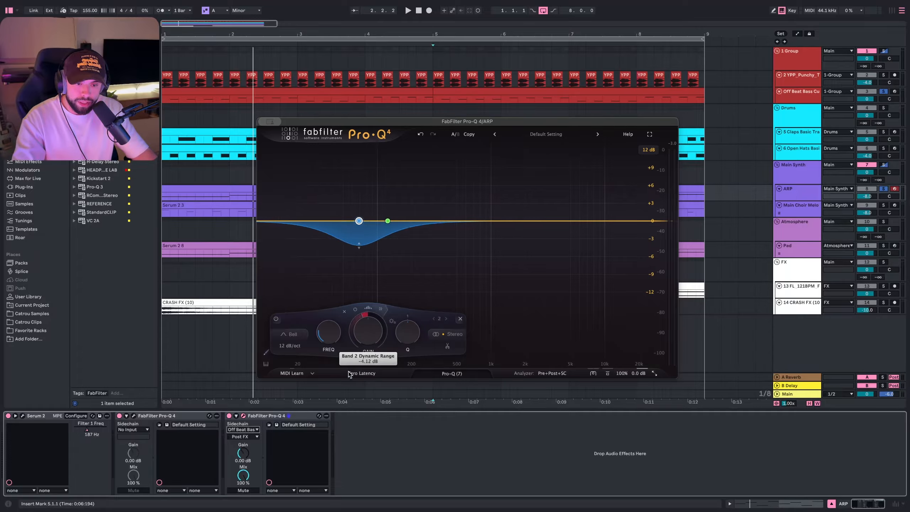
pyautogui.moveTo(378, 329)
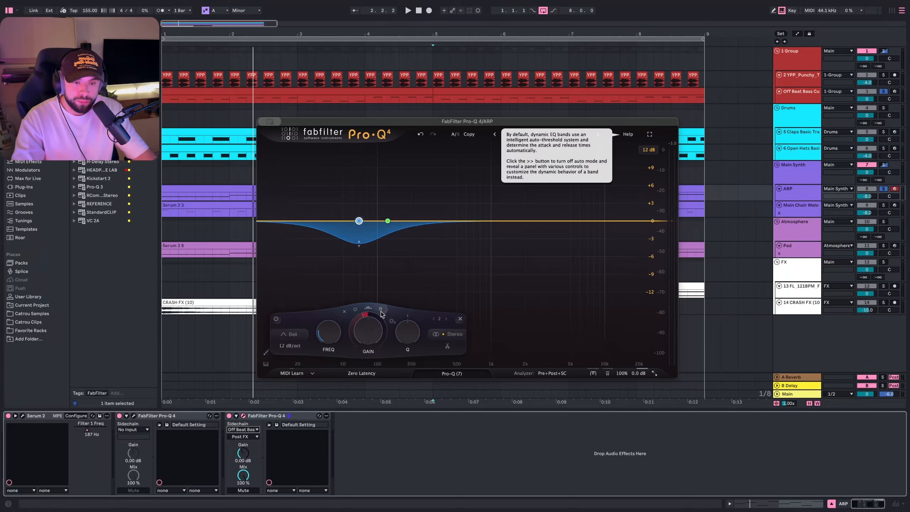
# - Turn off automatic attack and release on the 70 Hz dynamic band, then audition the track briefly
pyautogui.click(380, 310)
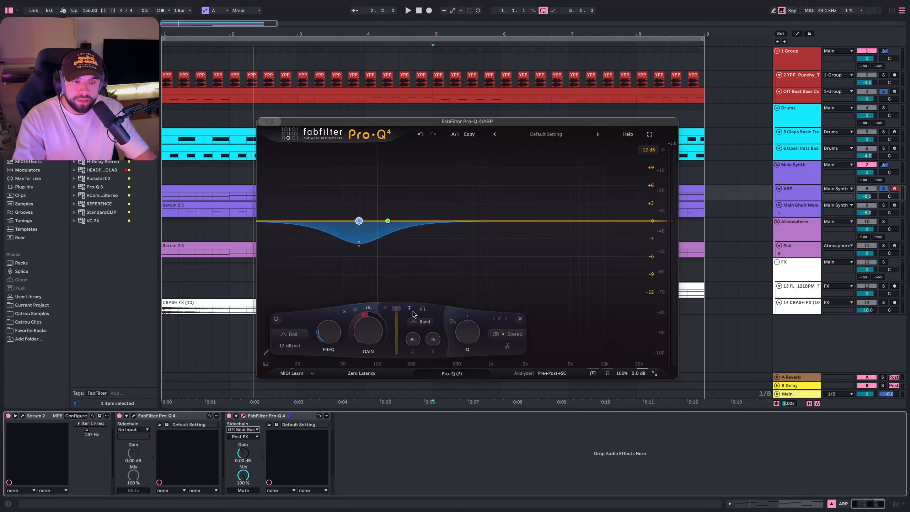
pyautogui.moveTo(409, 310)
pyautogui.press('space')
pyautogui.moveTo(363, 227)
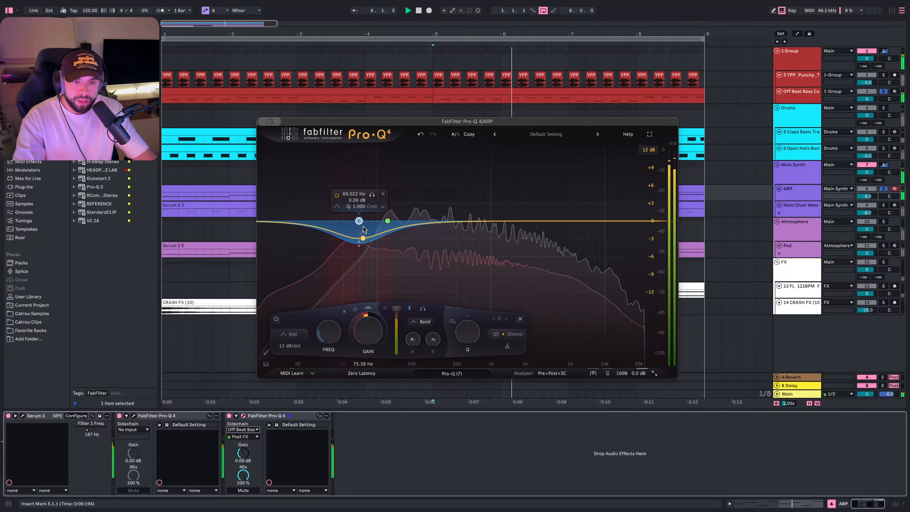
pyautogui.press('space')
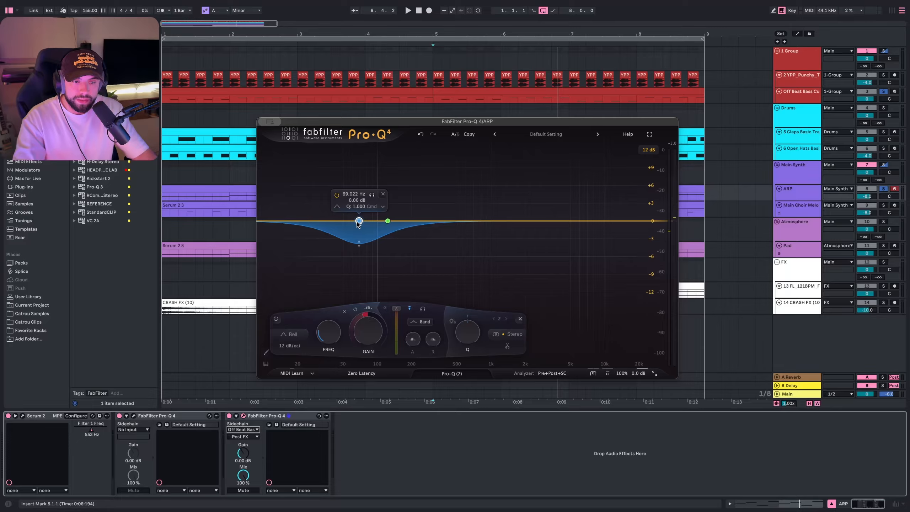
# - Select the 123 Hz band, set its dynamic range to about -3.5 dB and turn off its auto mode
pyautogui.click(388, 222)
pyautogui.moveTo(385, 309); pyautogui.dragTo(372, 361)
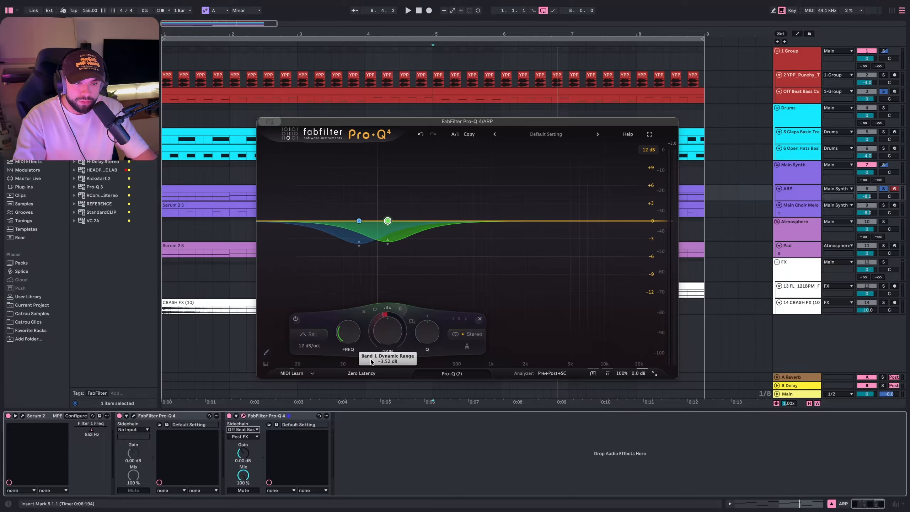
pyautogui.click(400, 309)
pyautogui.click(429, 308)
# - During playback, bypass and re-enable the ARP's sidechained Pro-Q to compare the result
pyautogui.press('space')
pyautogui.click(229, 418)
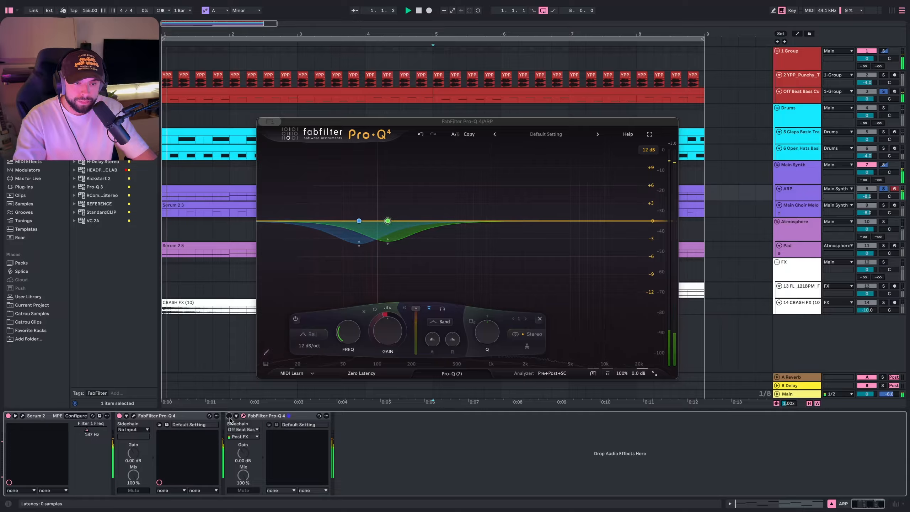
pyautogui.click(230, 417)
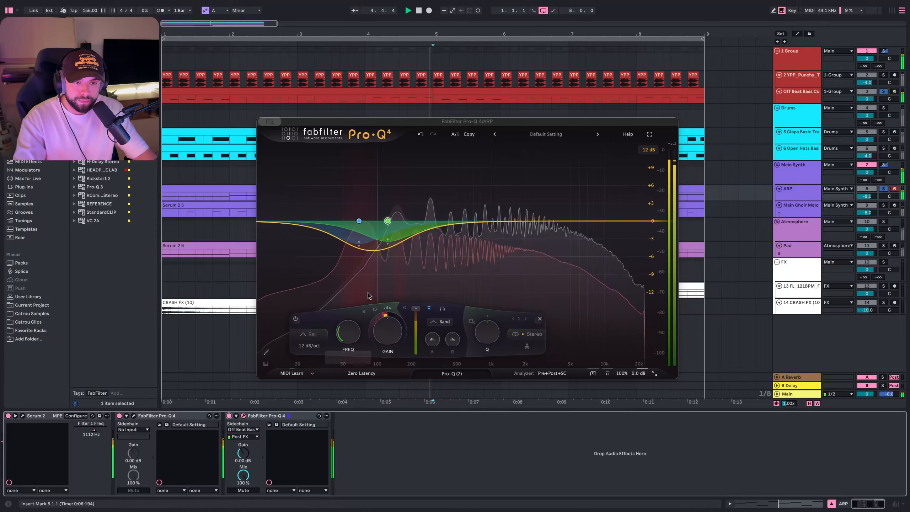
pyautogui.press('space')
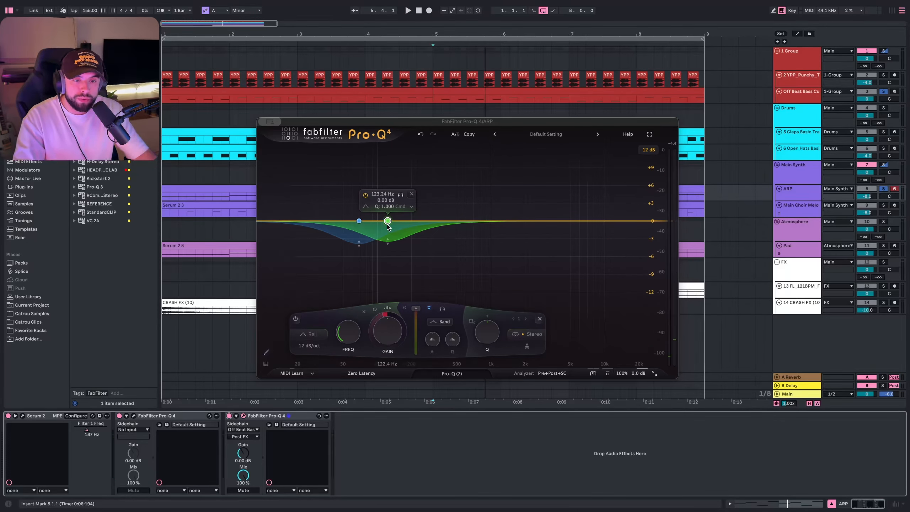
# - Play the track while selecting and auditioning the 70 Hz and 123 Hz dynamic bands on the ARP EQ
pyautogui.press('space')
pyautogui.click(359, 221)
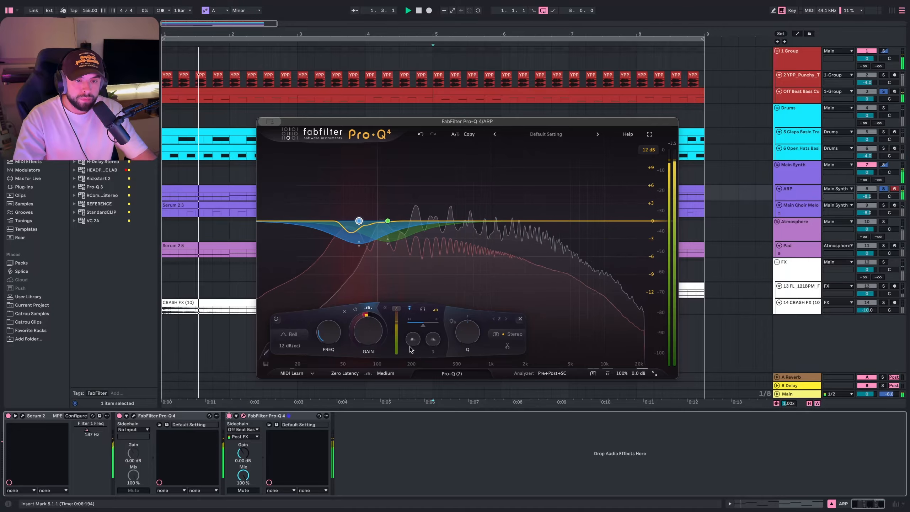
pyautogui.moveTo(367, 315); pyautogui.dragTo(369, 310)
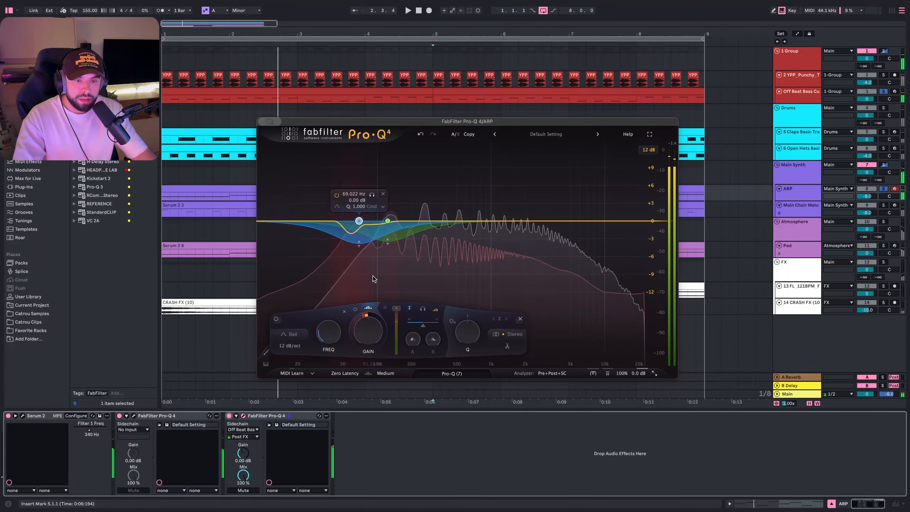
pyautogui.click(388, 221)
pyautogui.press('space')
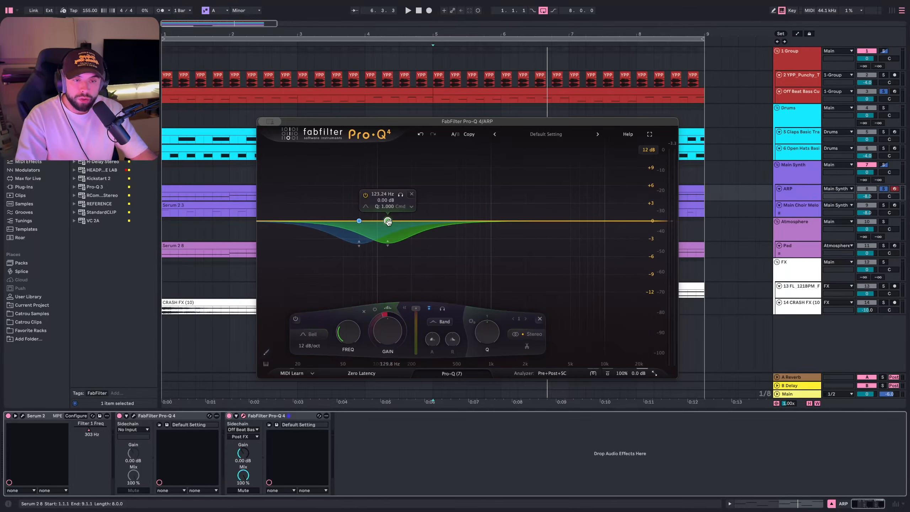
pyautogui.click(356, 239)
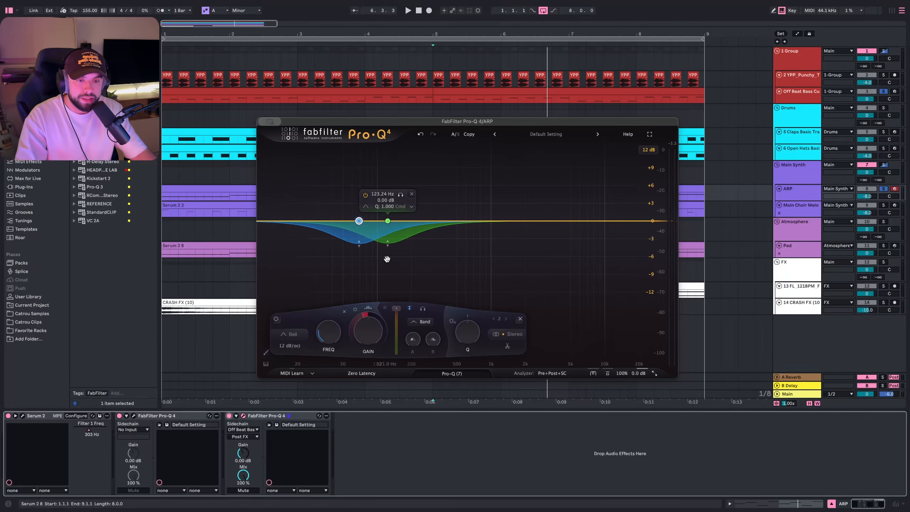
pyautogui.press('space')
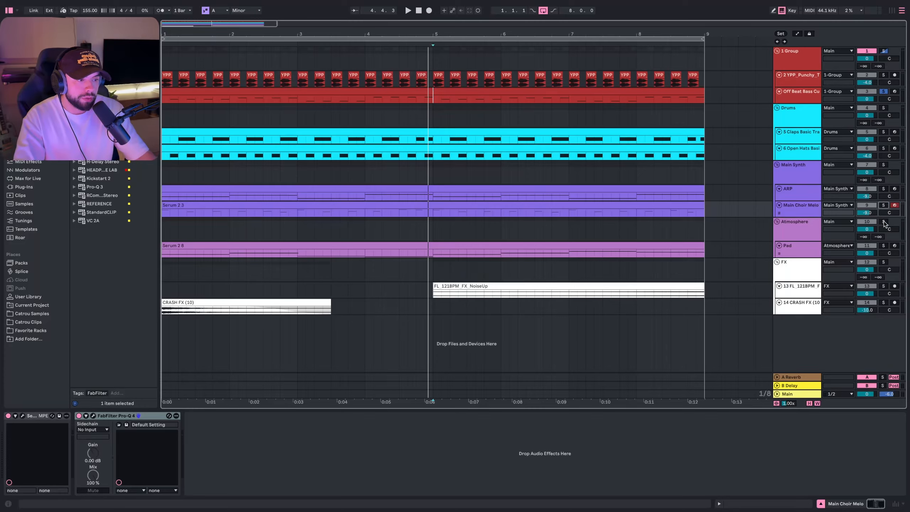
# - Add a second Pro-Q 4 to the Atmosphere track and route Off Beat Bass Custom into its sidechain
pyautogui.click(885, 223)
pyautogui.press('space')
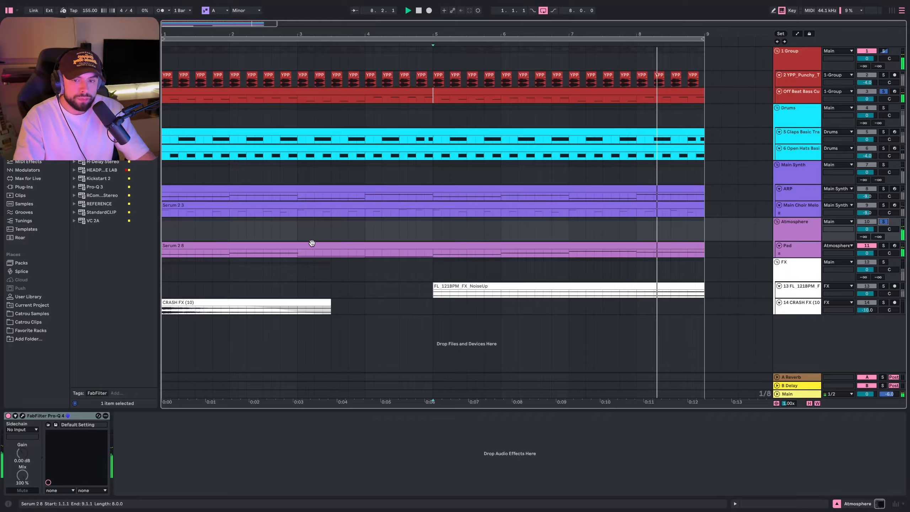
pyautogui.press('space')
pyautogui.moveTo(100, 154); pyautogui.dragTo(157, 426)
pyautogui.click(132, 429)
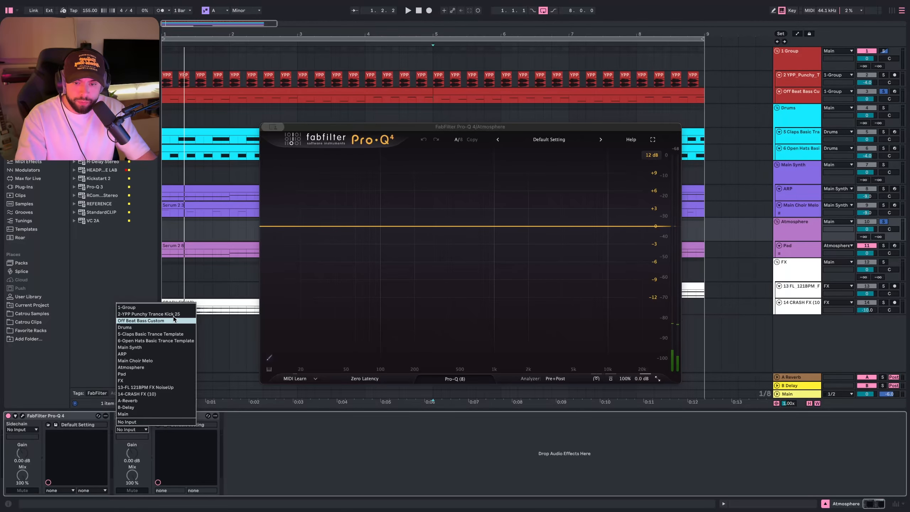
pyautogui.click(142, 320)
# - Add a bell band near 572 Hz on the Atmosphere's new EQ and give it a downward dynamic range
pyautogui.press('space')
pyautogui.doubleClick(466, 226)
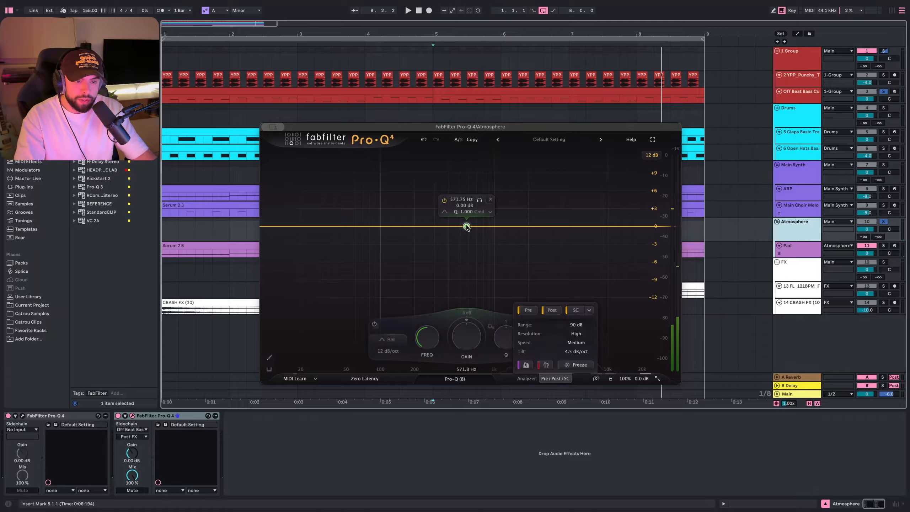
pyautogui.moveTo(460, 322); pyautogui.dragTo(460, 330)
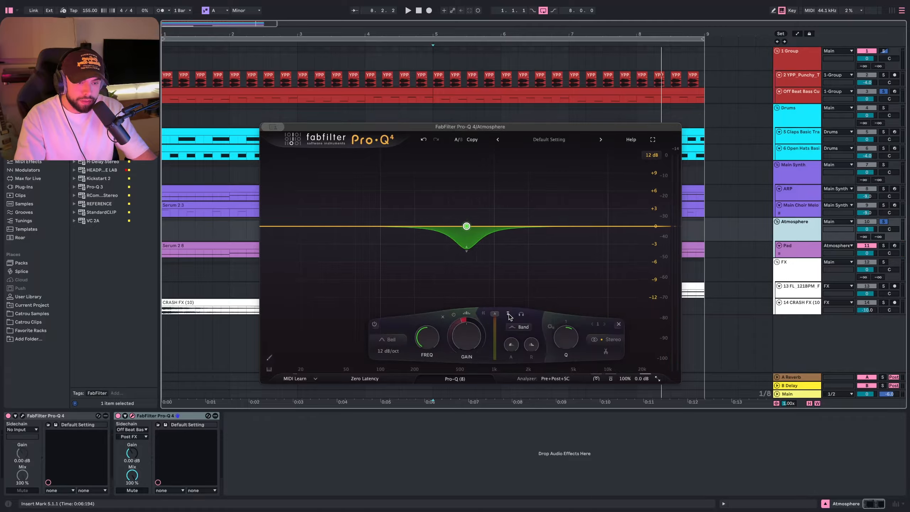
pyautogui.press('space')
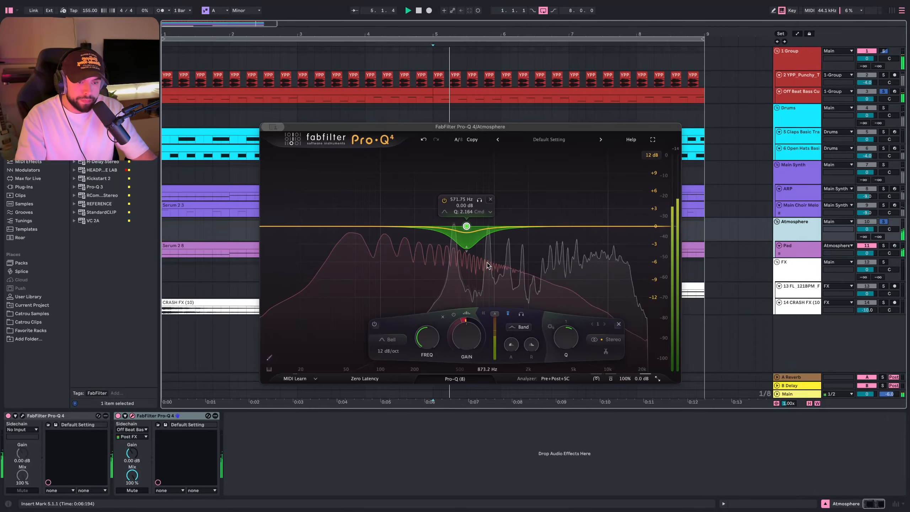
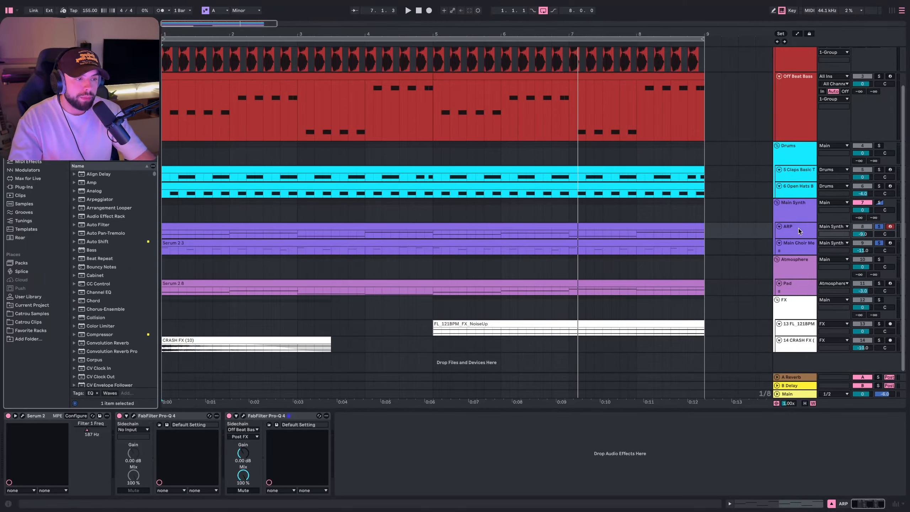
# - Add another Pro-Q 4 to the ARP track and route Main Choir Melo into its sidechain
pyautogui.click(799, 229)
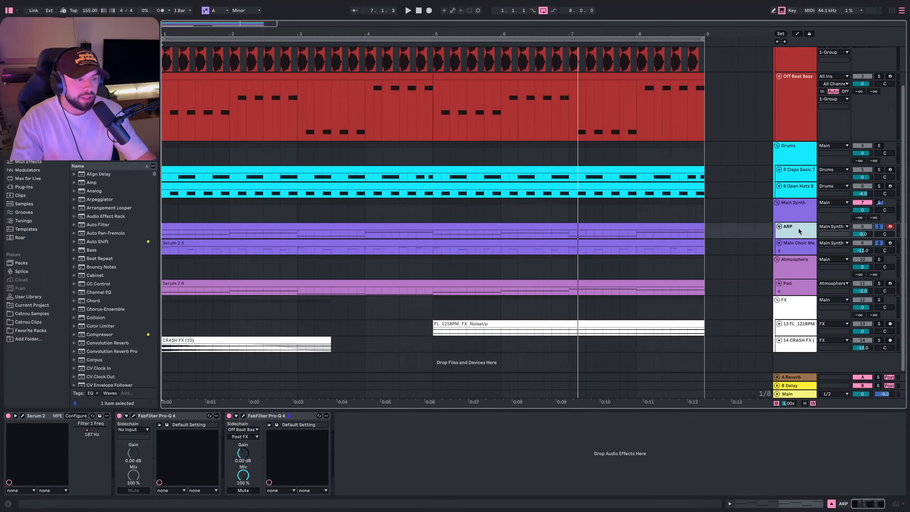
pyautogui.click(795, 243)
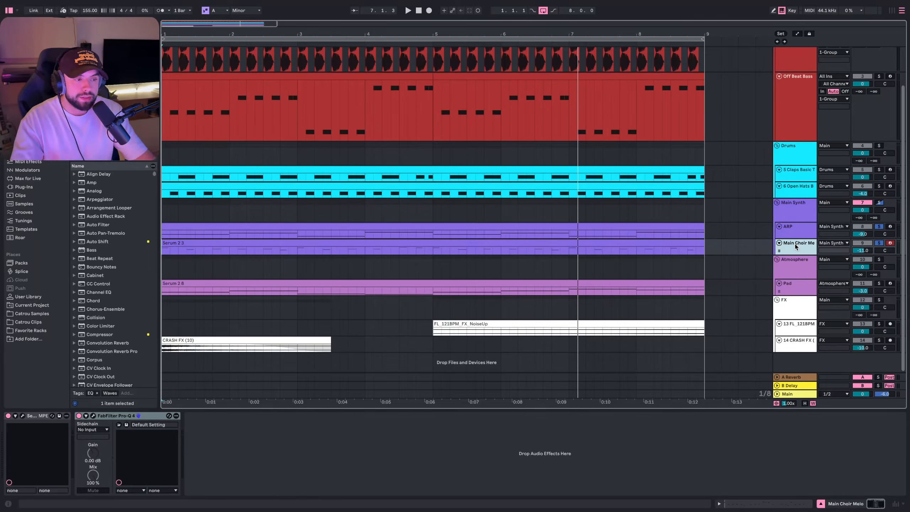
pyautogui.click(796, 236)
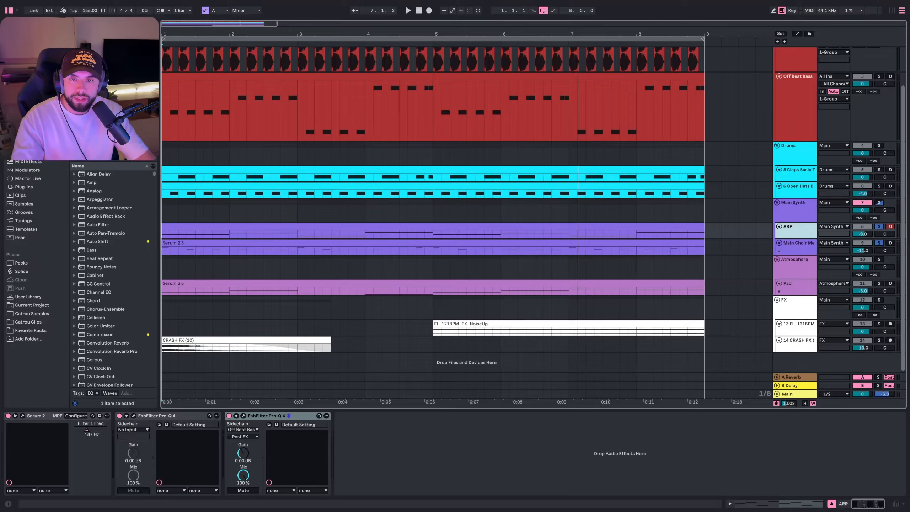
pyautogui.click(24, 60)
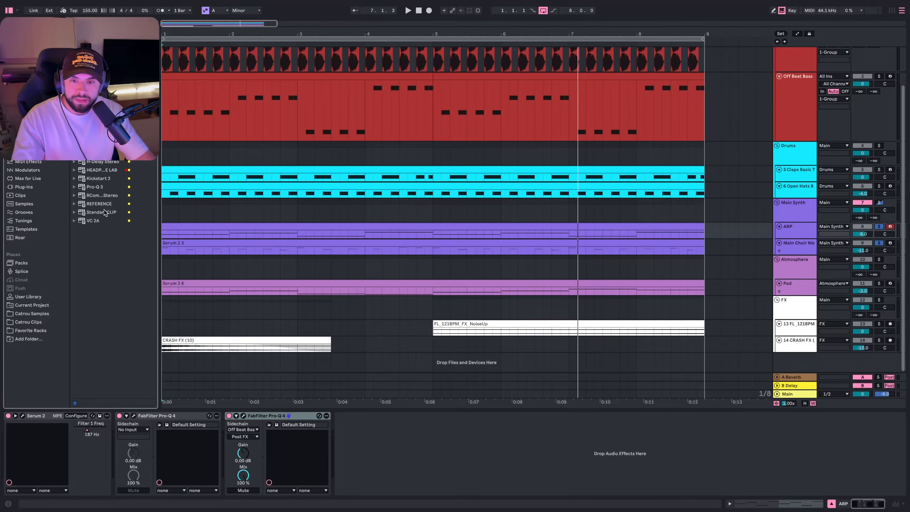
pyautogui.moveTo(102, 145); pyautogui.dragTo(445, 468)
pyautogui.click(352, 429)
pyautogui.click(363, 435)
# - Show the sidechain in the new EQ's analyzer and add a bell band around 600 Hz with about -2.76 dB dynamic range
pyautogui.click(559, 390)
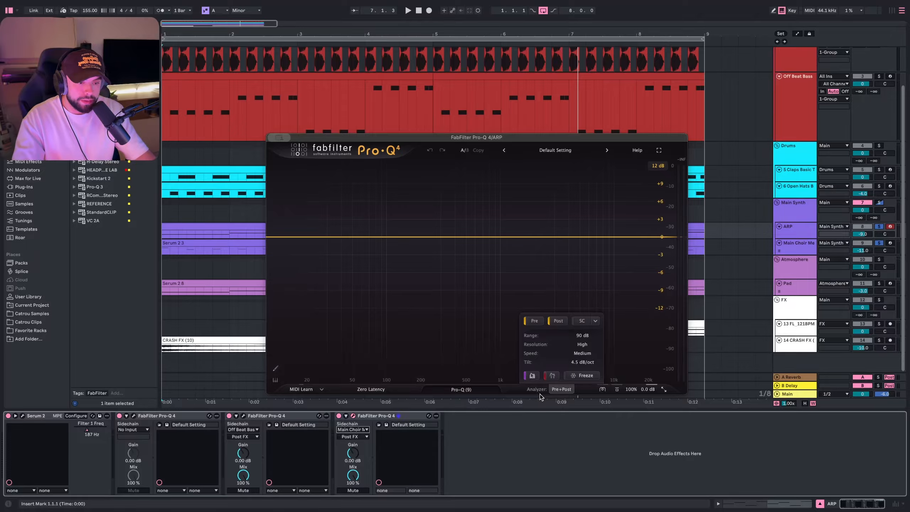
pyautogui.click(583, 322)
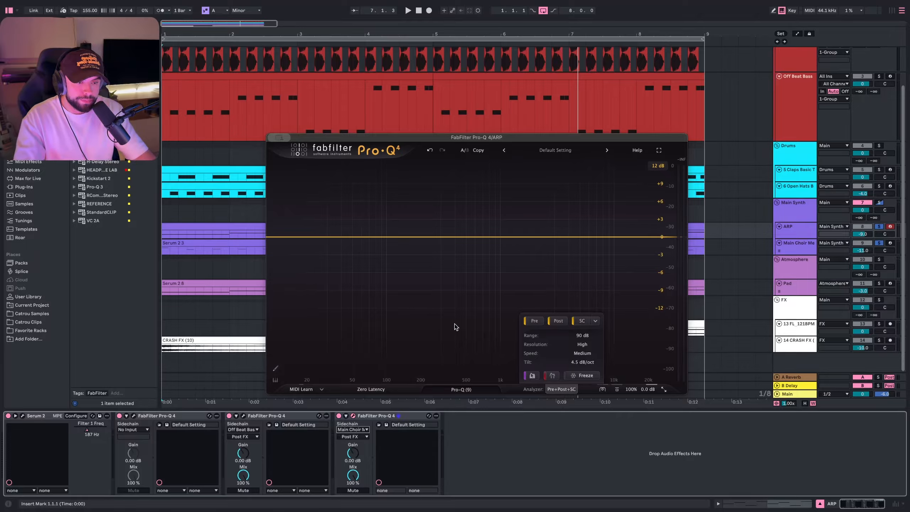
pyautogui.press('space')
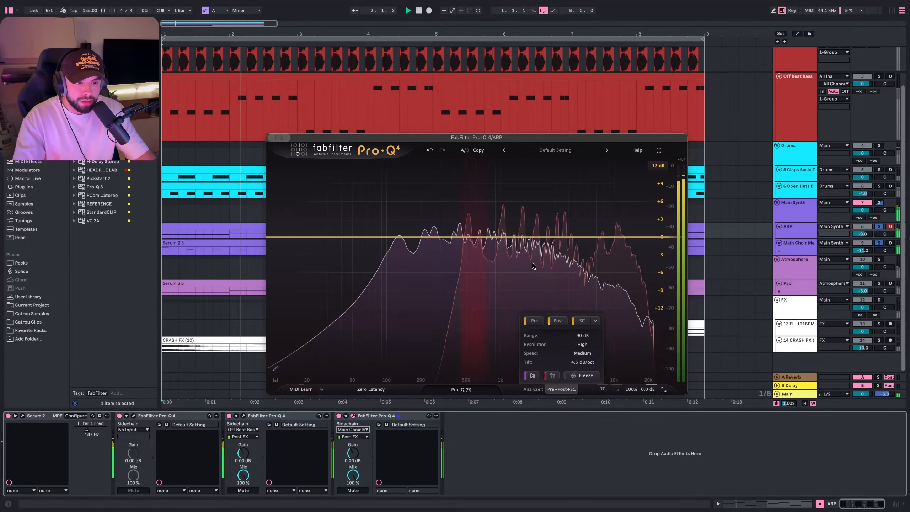
pyautogui.press('space')
pyautogui.moveTo(482, 238); pyautogui.dragTo(482, 238)
pyautogui.moveTo(470, 337); pyautogui.dragTo(465, 365)
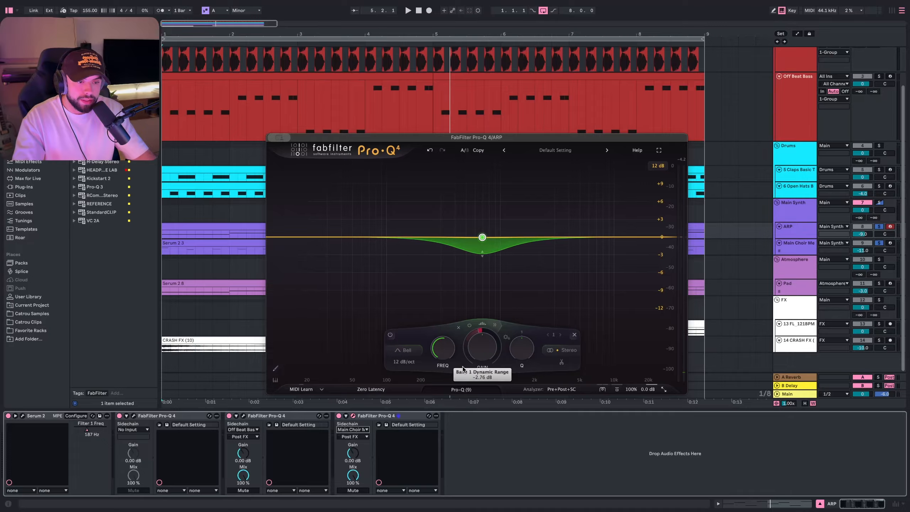
# - During playback, switch the band to the external sidechain trigger and deepen its dynamic range to about -5.08 dB
pyautogui.press('space')
pyautogui.click(496, 325)
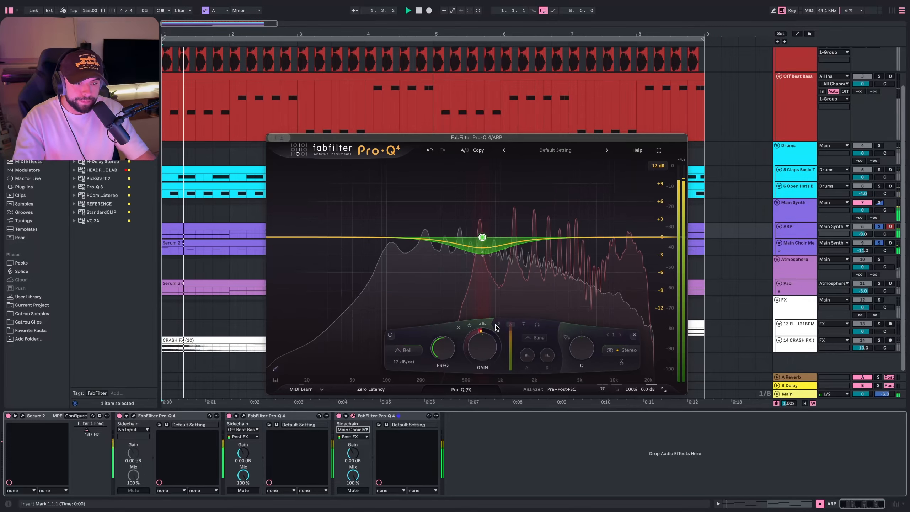
pyautogui.click(523, 324)
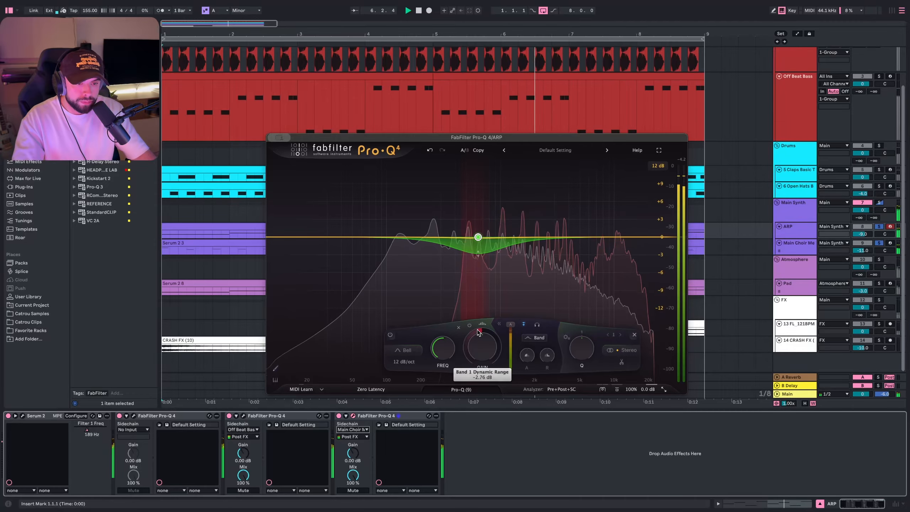
pyautogui.moveTo(478, 330); pyautogui.dragTo(468, 352)
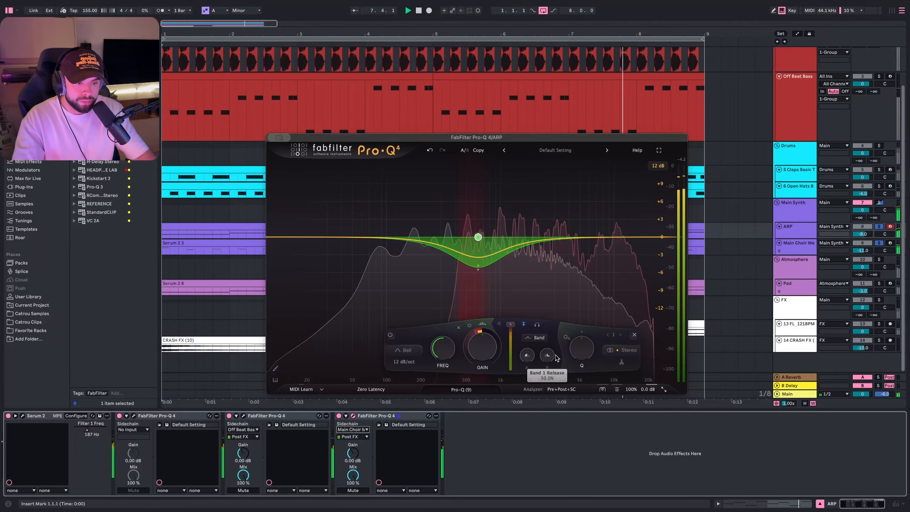
# - Adjust the band's Q, set its slope to 24 dB/oct and nudge its frequency
pyautogui.moveTo(580, 353); pyautogui.dragTo(581, 347)
pyautogui.moveTo(408, 366); pyautogui.dragTo(409, 363)
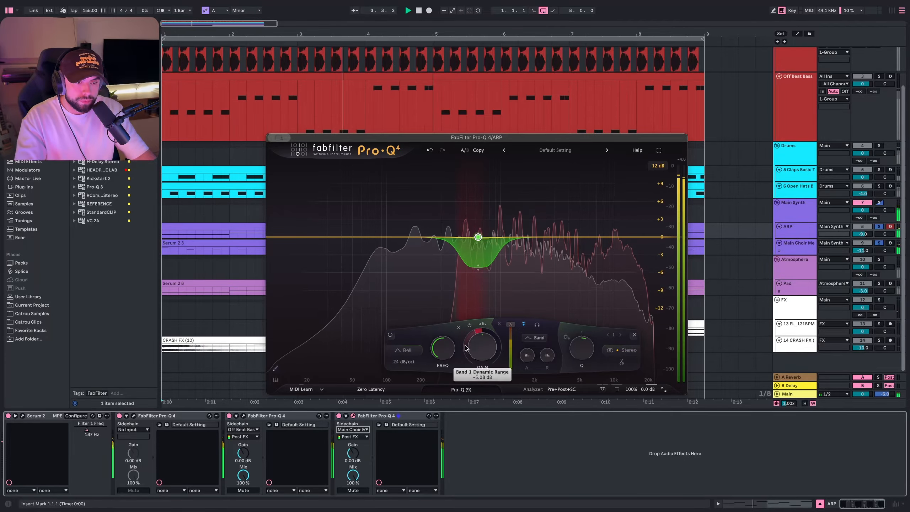
pyautogui.moveTo(444, 347); pyautogui.dragTo(503, 312)
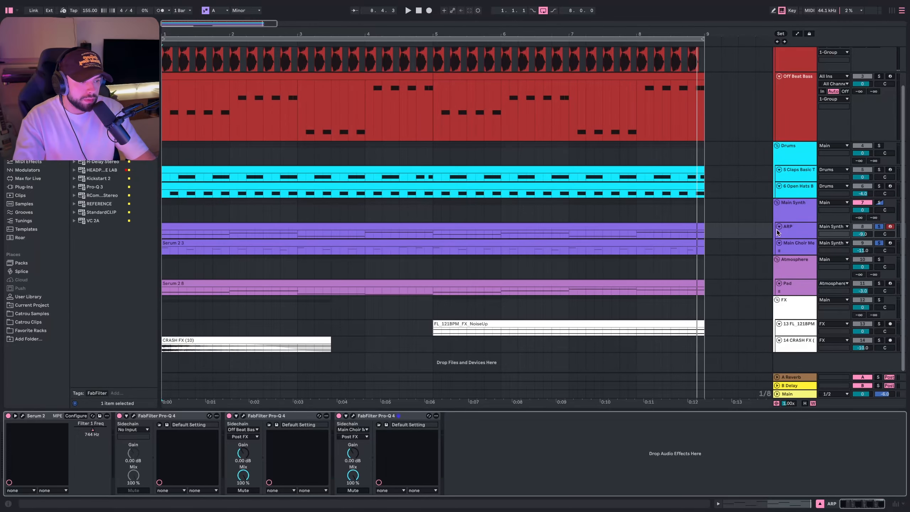
# - Solo the ARP and then the Pad track and play them to audition
pyautogui.click(786, 229)
pyautogui.click(798, 245)
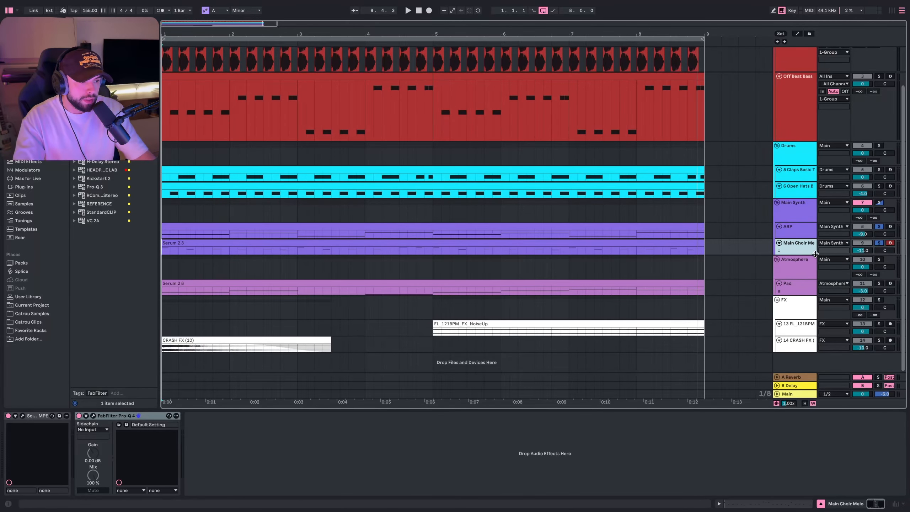
pyautogui.click(880, 227)
pyautogui.click(792, 237)
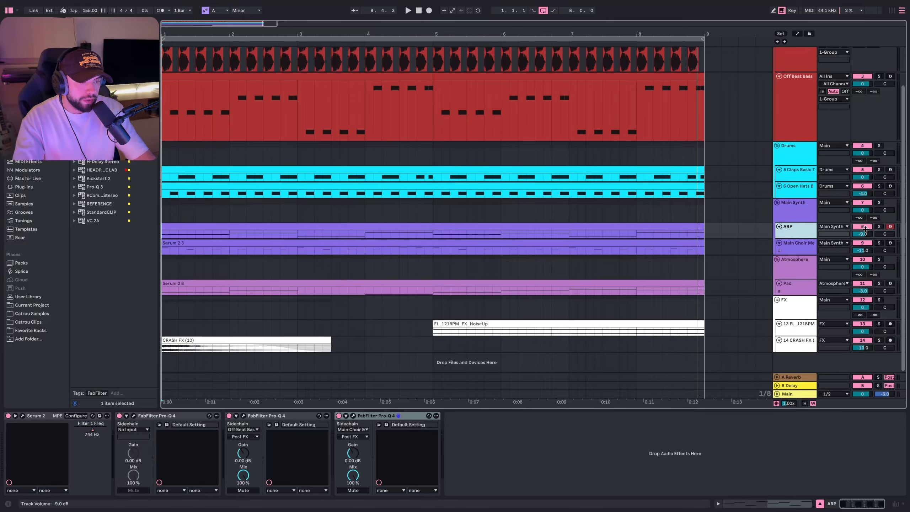
pyautogui.click(879, 226)
pyautogui.keyDown('super'); pyautogui.click(880, 283); pyautogui.keyUp('super')
pyautogui.press('space')
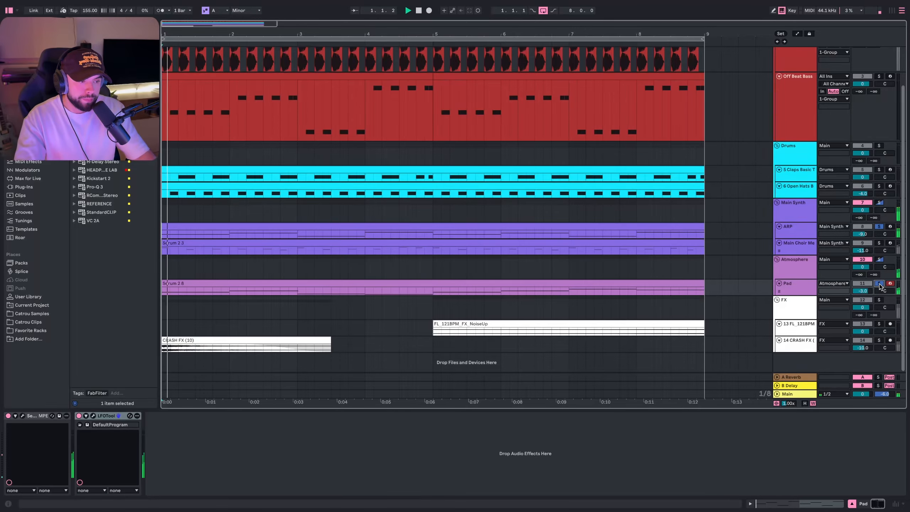
# - Solo the Main Choir Melo track alone to audition it and stop playback
pyautogui.click(790, 291)
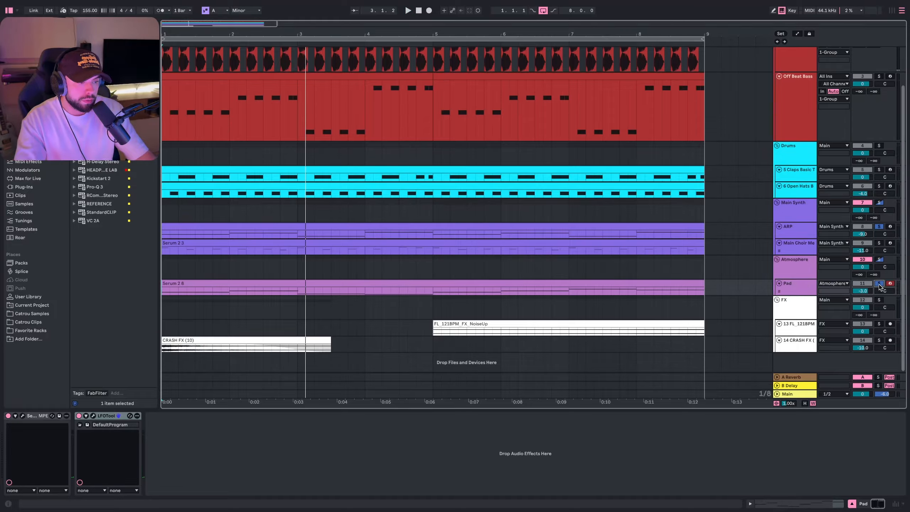
pyautogui.click(880, 284)
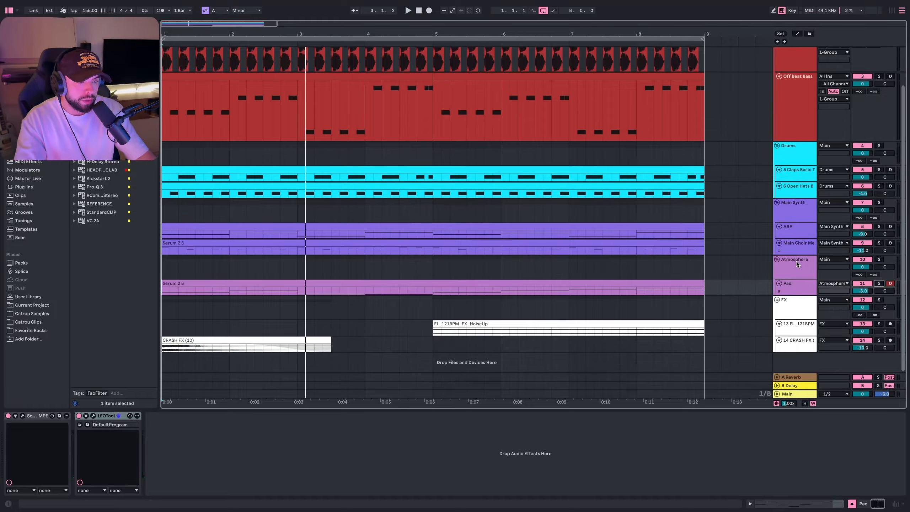
pyautogui.click(799, 247)
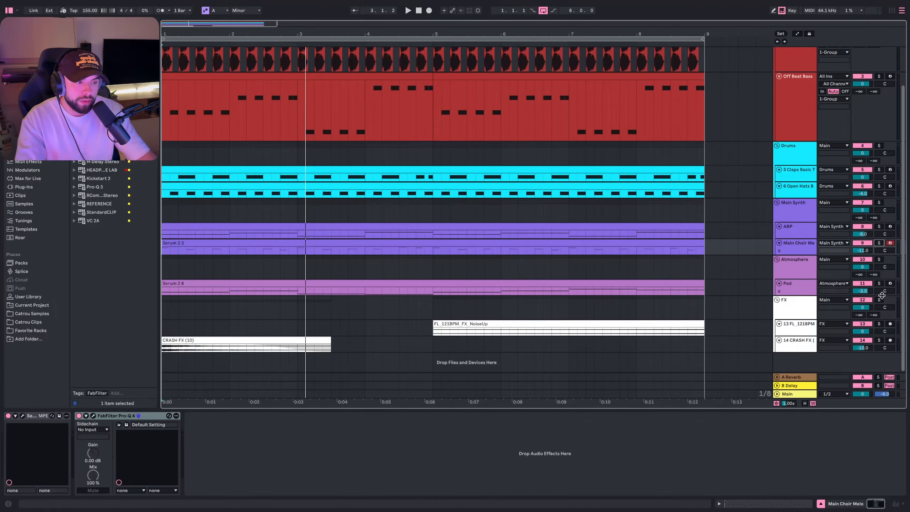
pyautogui.click(879, 285)
pyautogui.click(879, 242)
pyautogui.press('space')
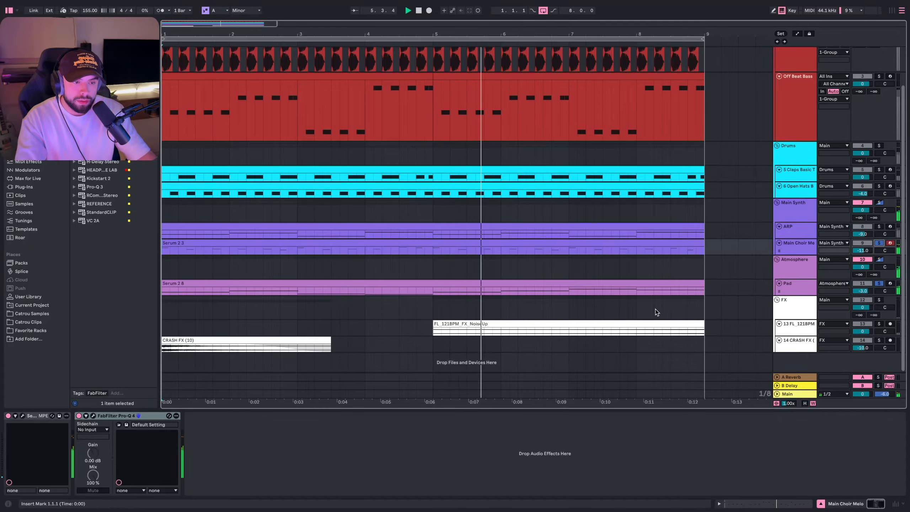
# - Open the Atmosphere track's Pro-Q 4, set its analyzer to Pre+Post+SC and start playback
pyautogui.click(794, 271)
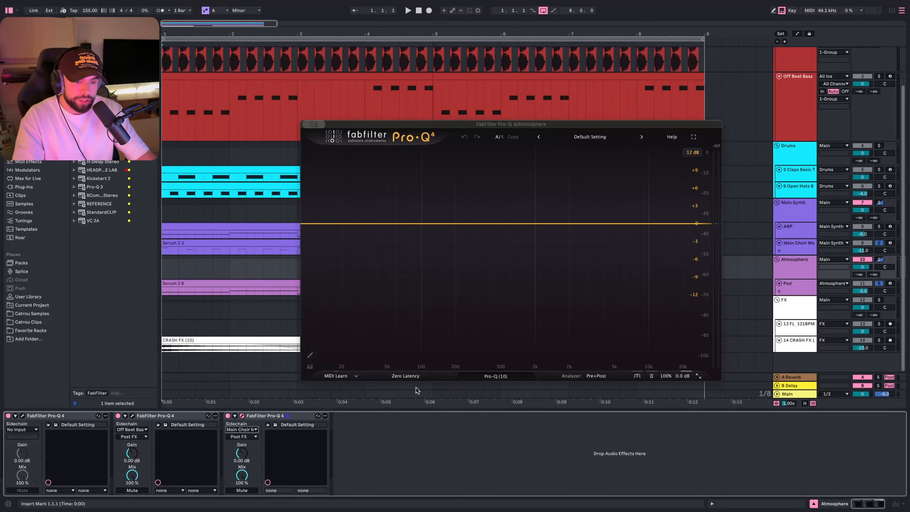
pyautogui.click(596, 376)
pyautogui.click(616, 307)
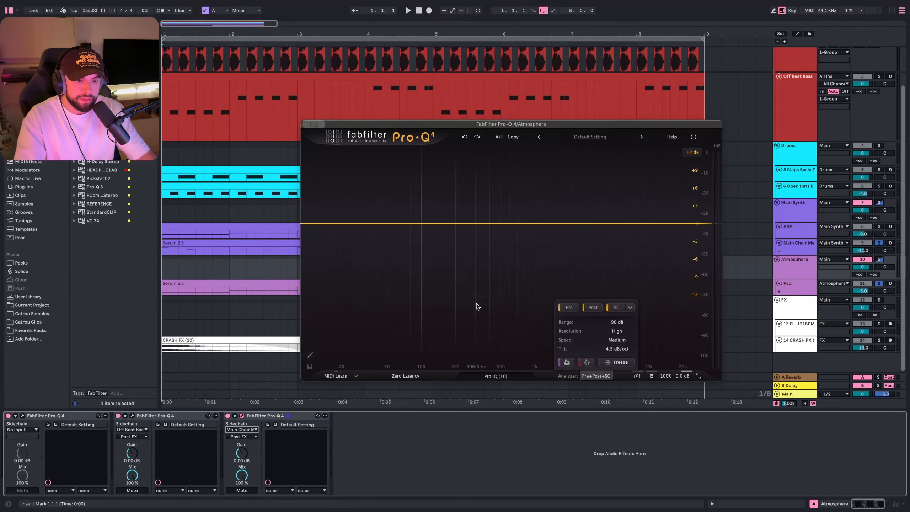
pyautogui.press('space')
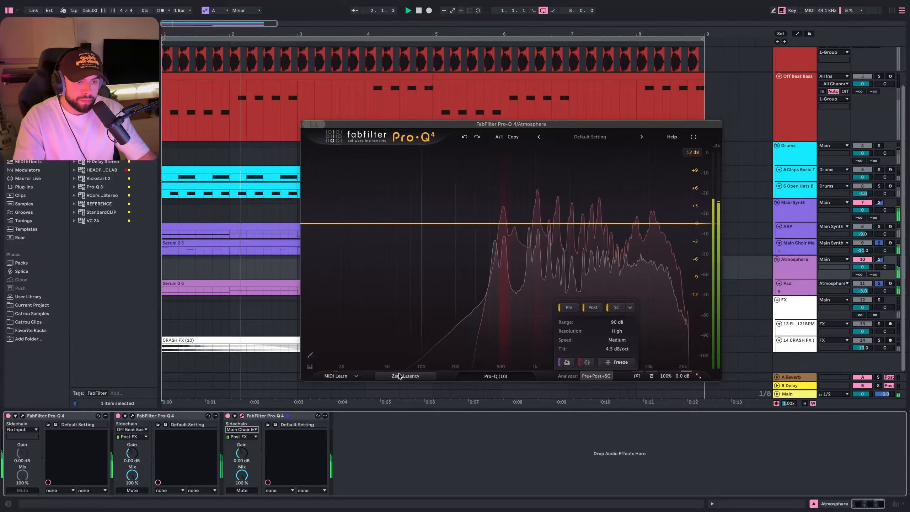
pyautogui.moveTo(400, 376)
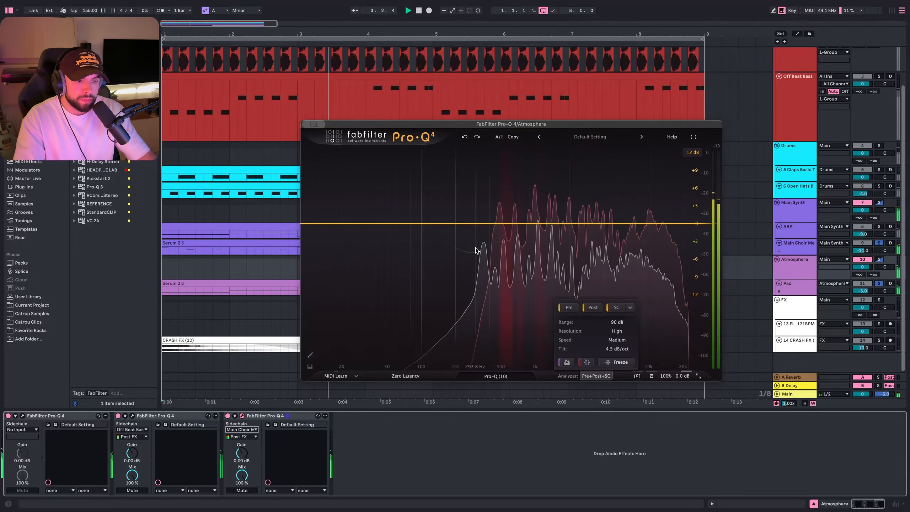
# - Add two bell bands on the Atmosphere EQ, one near 580 Hz and one near 1.2 kHz
pyautogui.click(508, 223)
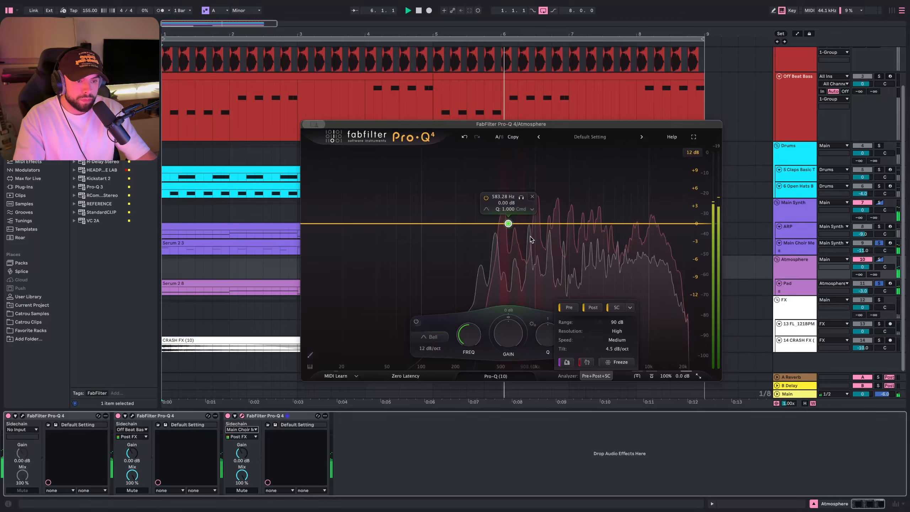
pyautogui.moveTo(508, 223); pyautogui.dragTo(514, 223)
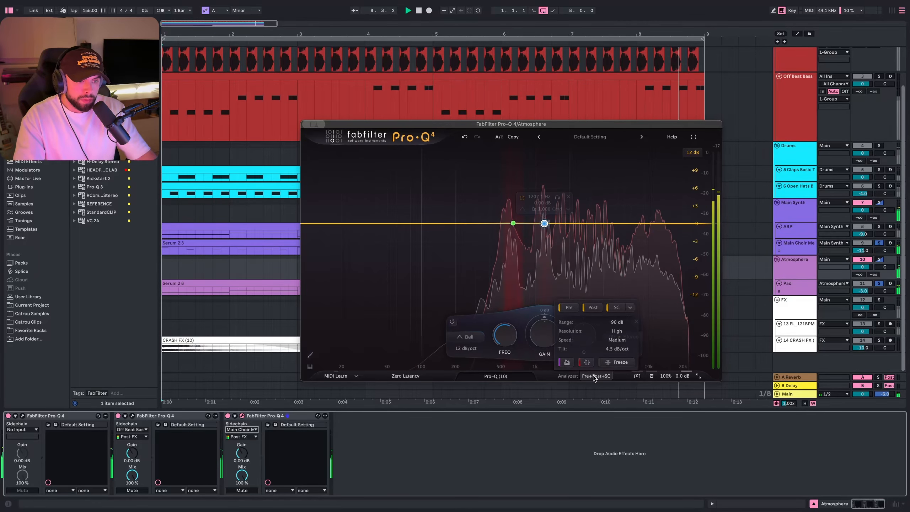
pyautogui.click(544, 223)
pyautogui.press('space')
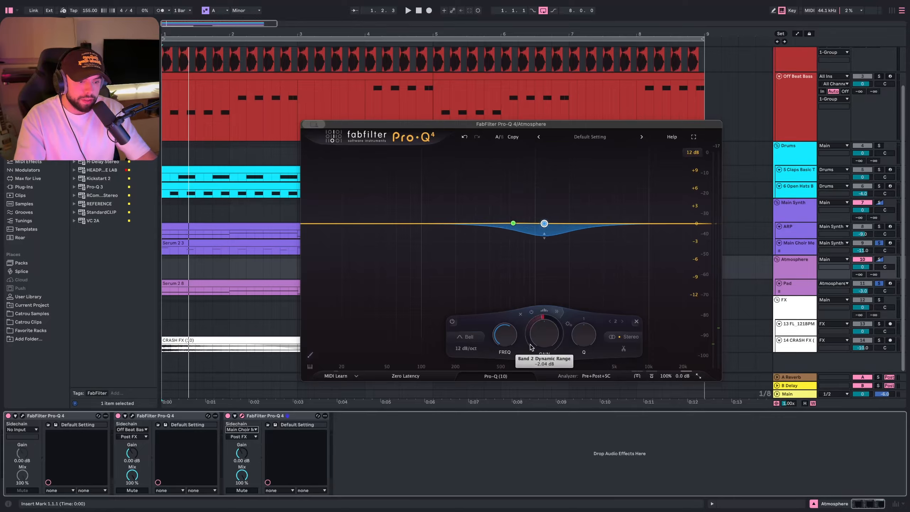
# - Give the 1.2 kHz band a downward dynamic range and set its frequency to about 1210 Hz
pyautogui.moveTo(530, 345); pyautogui.dragTo(530, 353)
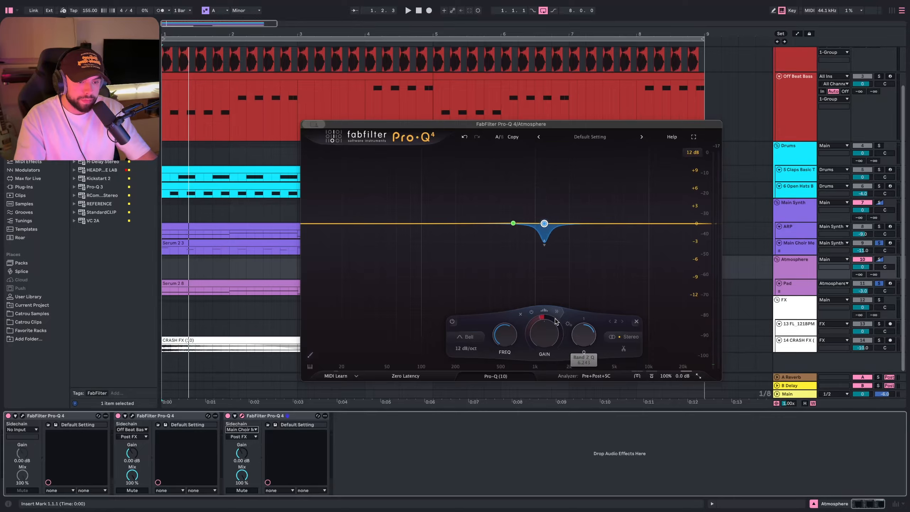
pyautogui.press('space')
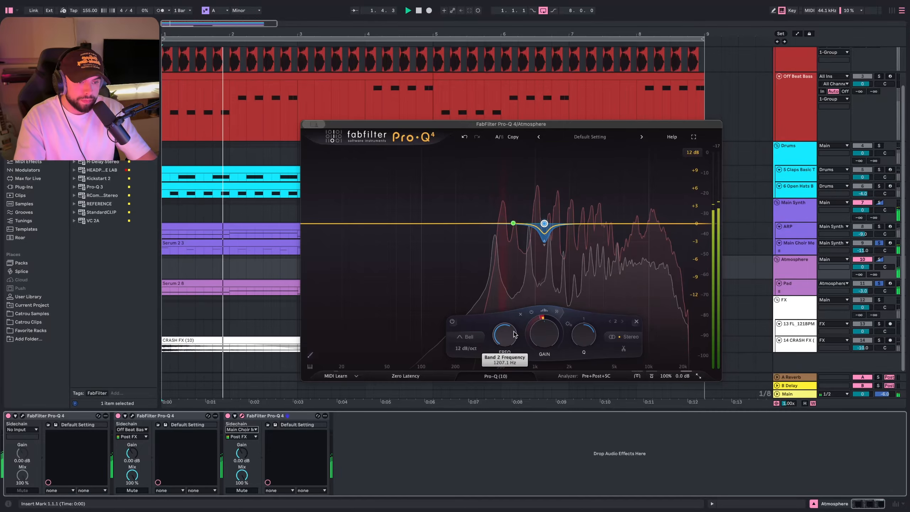
pyautogui.moveTo(544, 338); pyautogui.dragTo(544, 343)
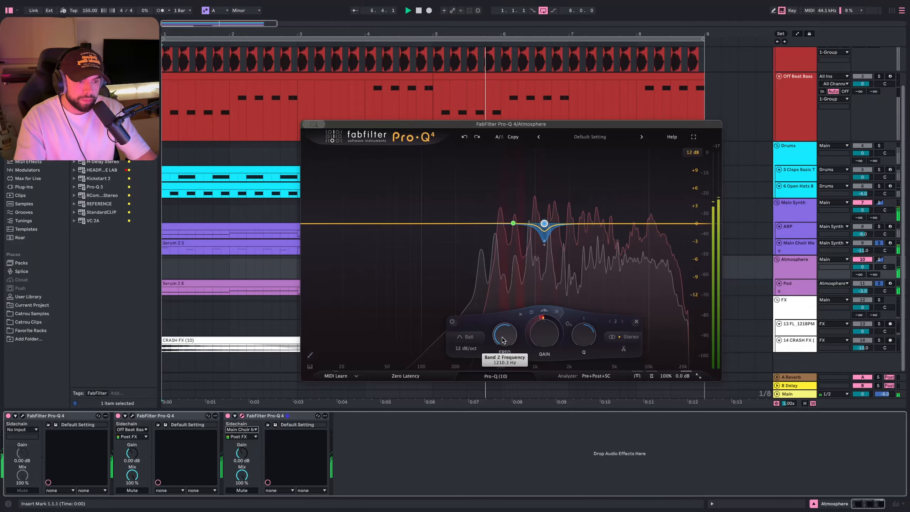
pyautogui.moveTo(502, 340); pyautogui.dragTo(501, 345)
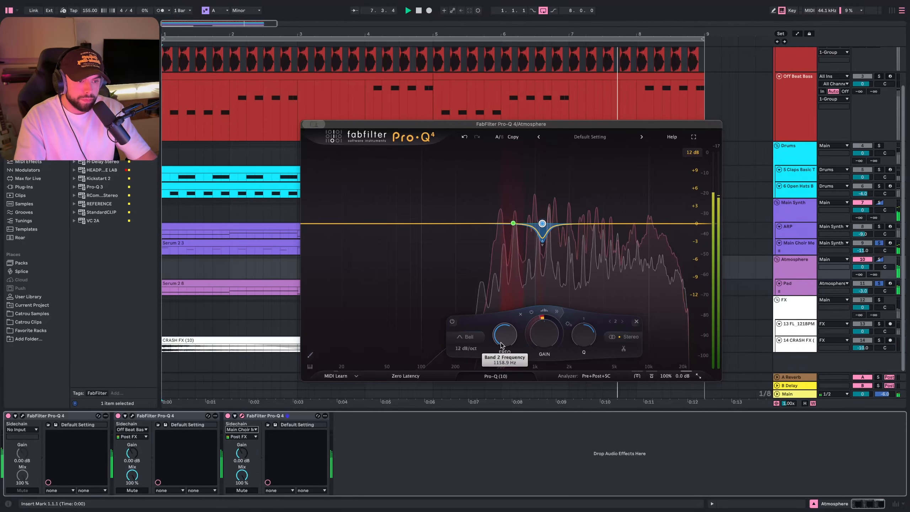
# - Give the lower band about -3.57 dB dynamic range, a narrower Q, 18 dB/oct slope and about 642 Hz
pyautogui.click(513, 223)
pyautogui.moveTo(518, 345); pyautogui.dragTo(505, 360)
pyautogui.moveTo(552, 335); pyautogui.dragTo(550, 325)
pyautogui.moveTo(511, 336)
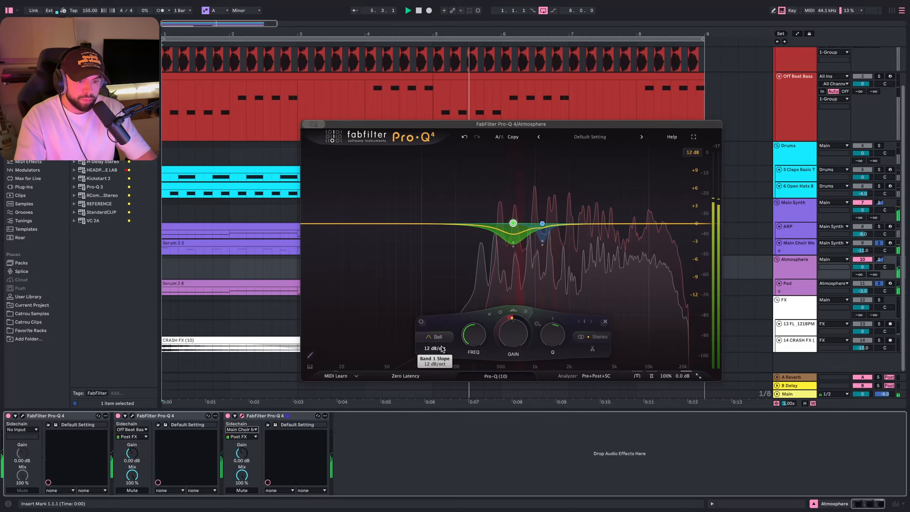
pyautogui.scroll(1, 442, 349)
pyautogui.moveTo(471, 335)
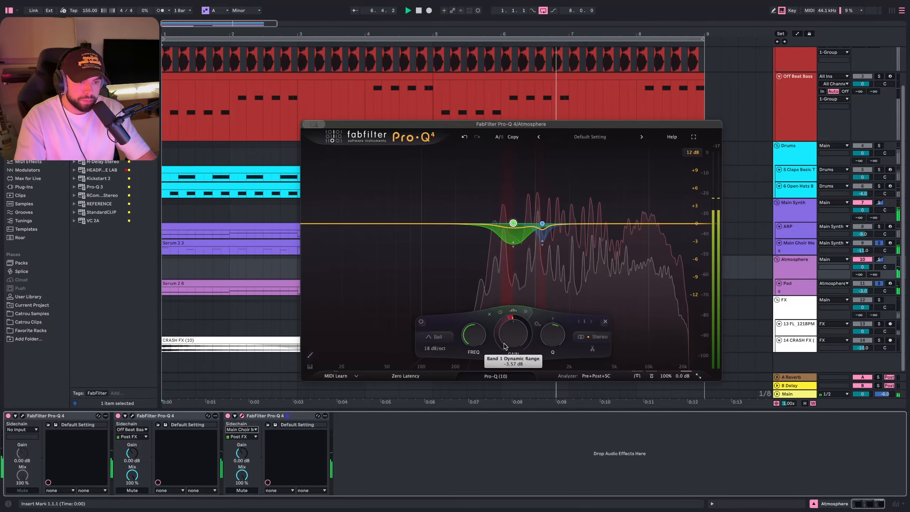
pyautogui.scroll(-2, 472, 334)
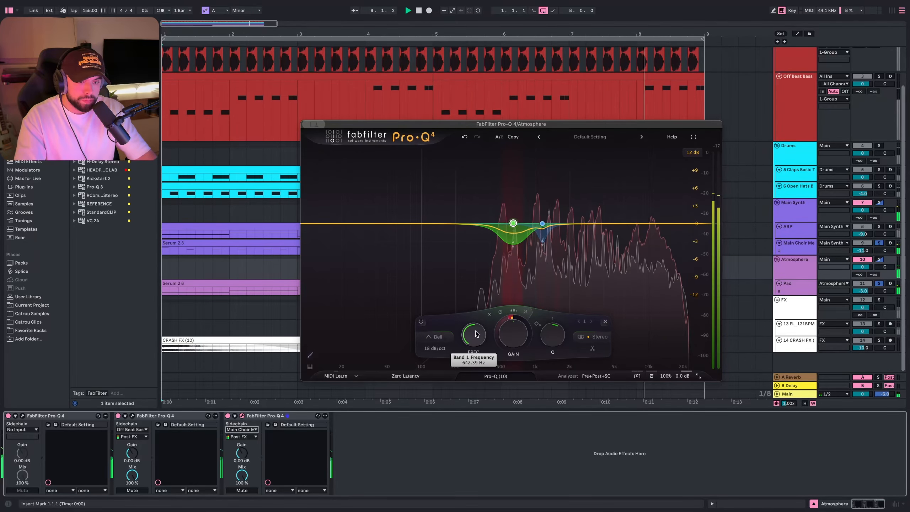
# - Close the EQ and play the full arrangement to review the mix
pyautogui.click(550, 285)
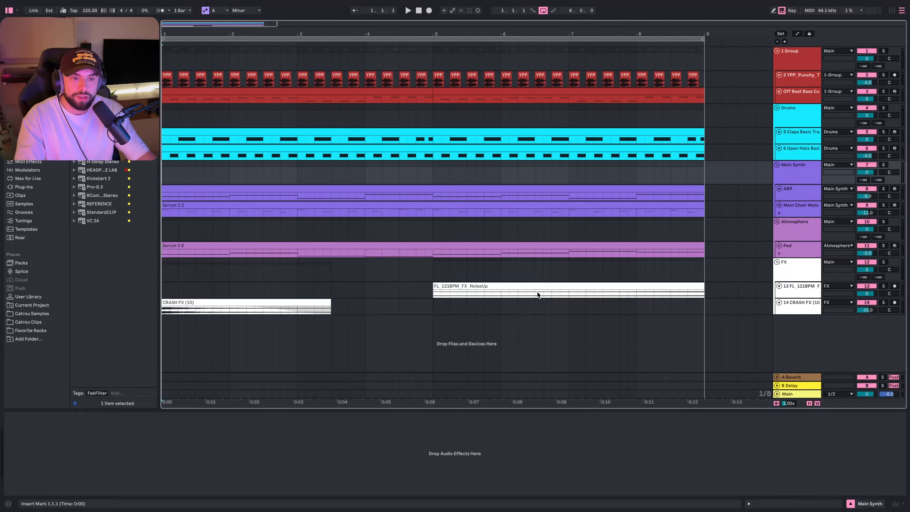
pyautogui.press('space')
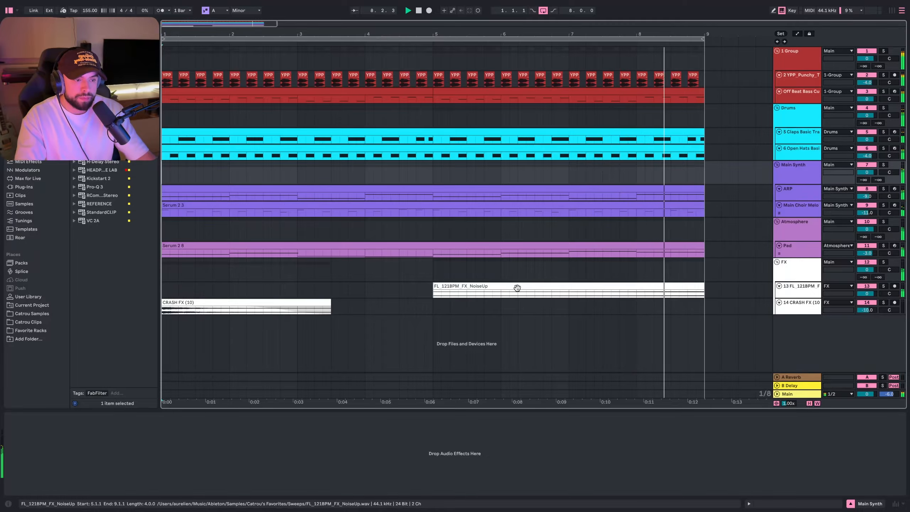
pyautogui.press('space')
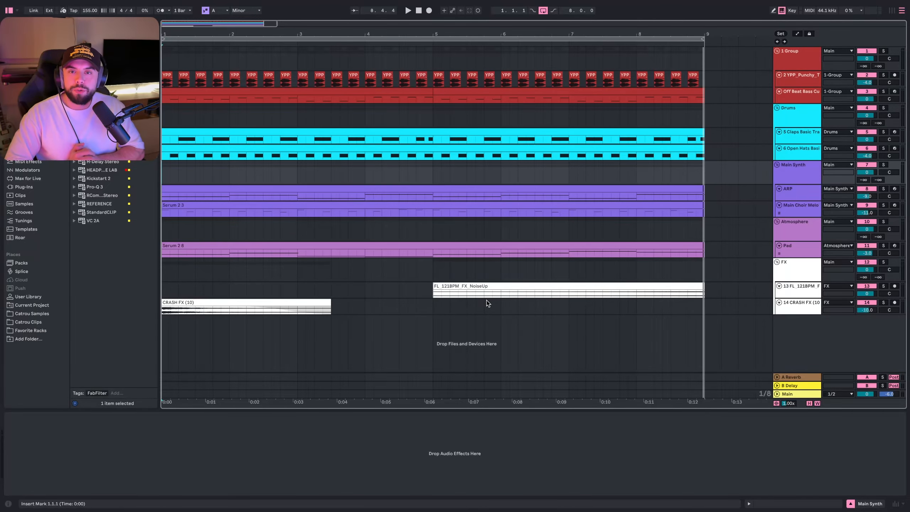
pyautogui.click(165, 279)
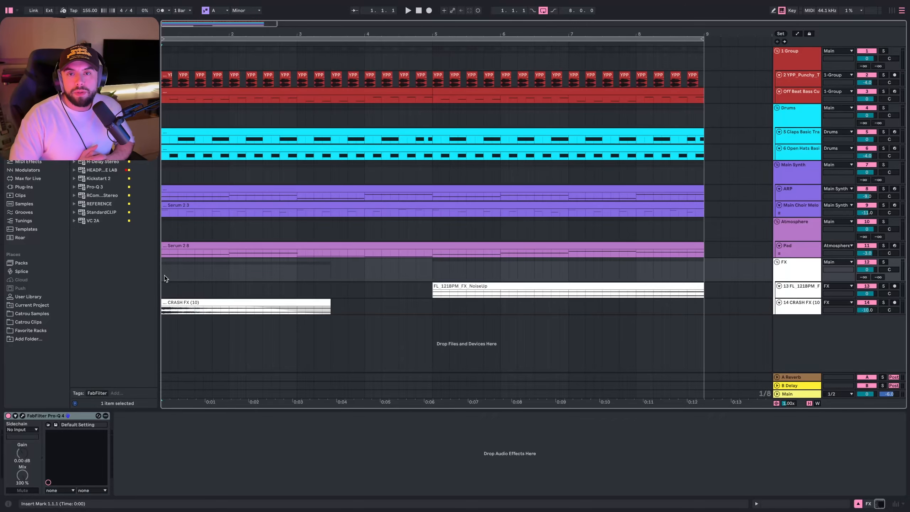